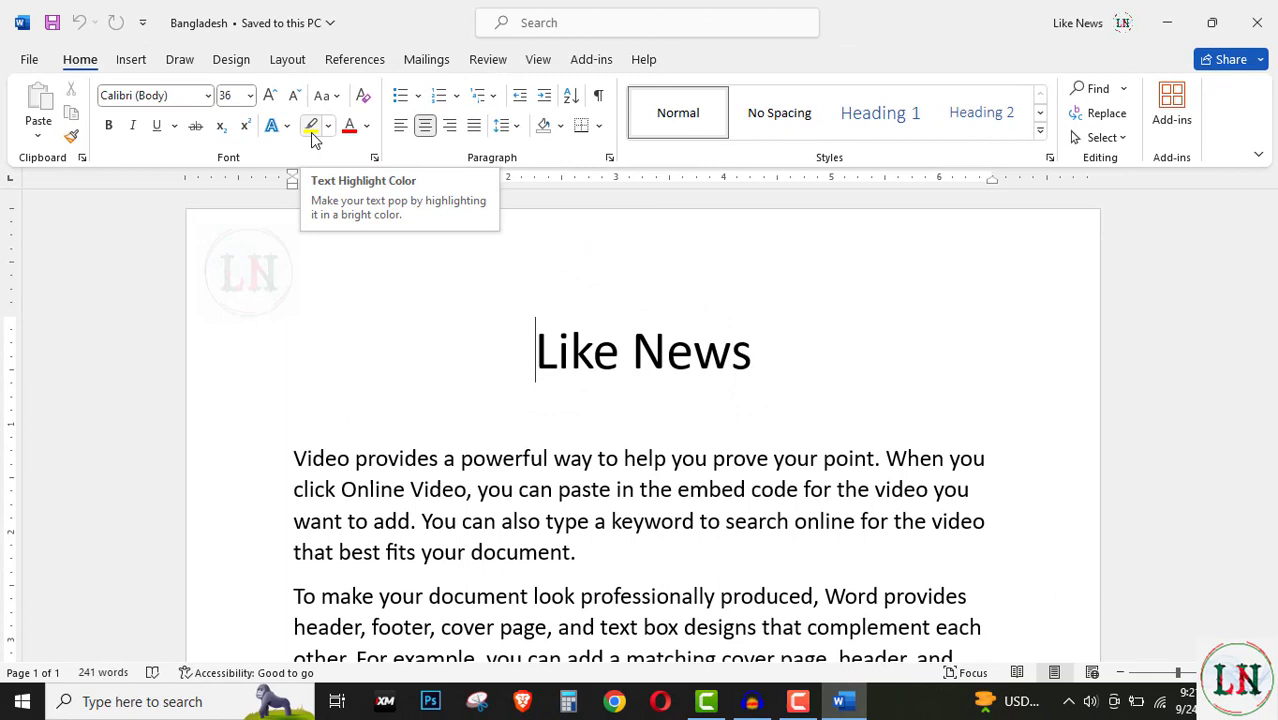
Step: Apply the default yellow highlight to 'prove your' in the first paragraph
left_click_drag(377, 495, 295, 462)
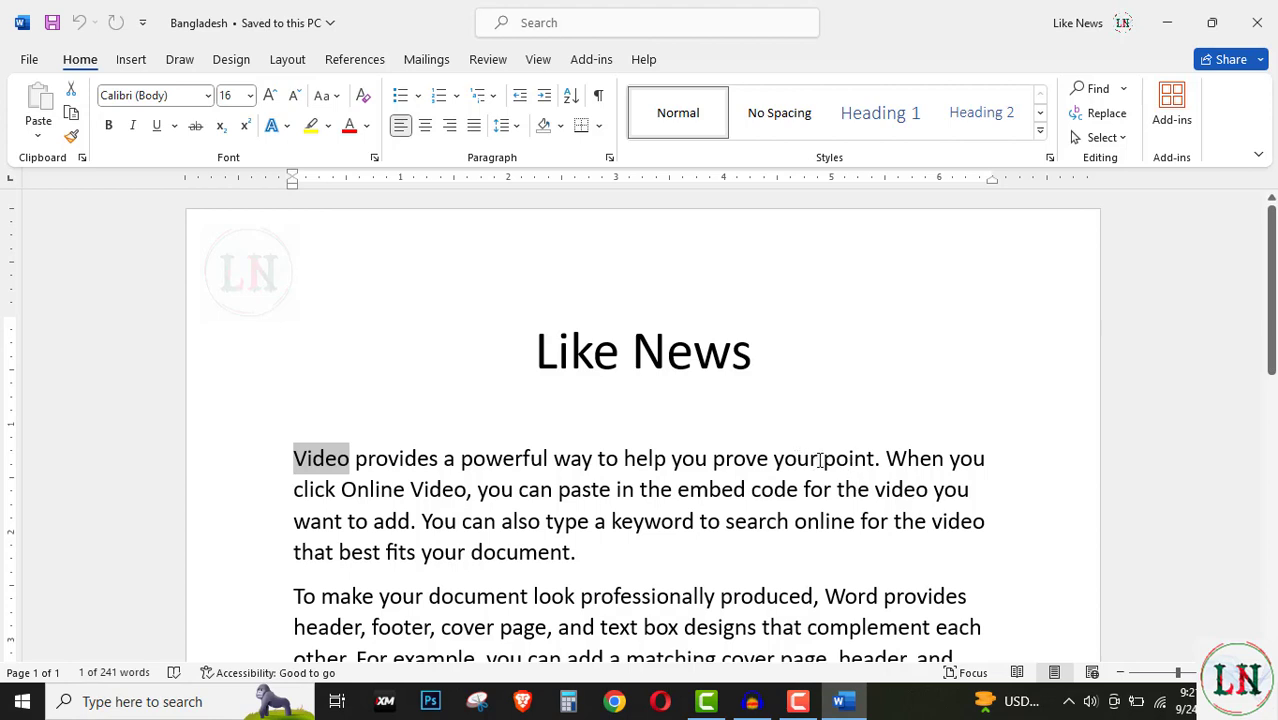
left_click_drag(819, 463, 723, 470)
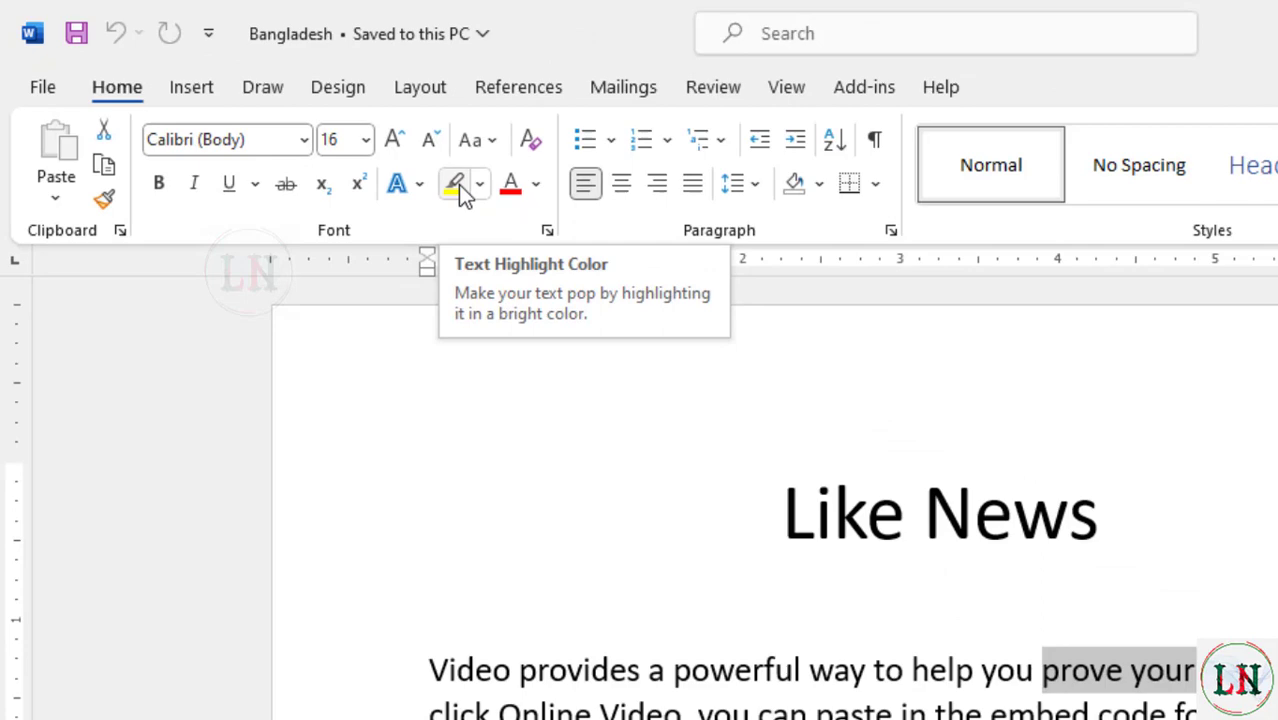
left_click(646, 259)
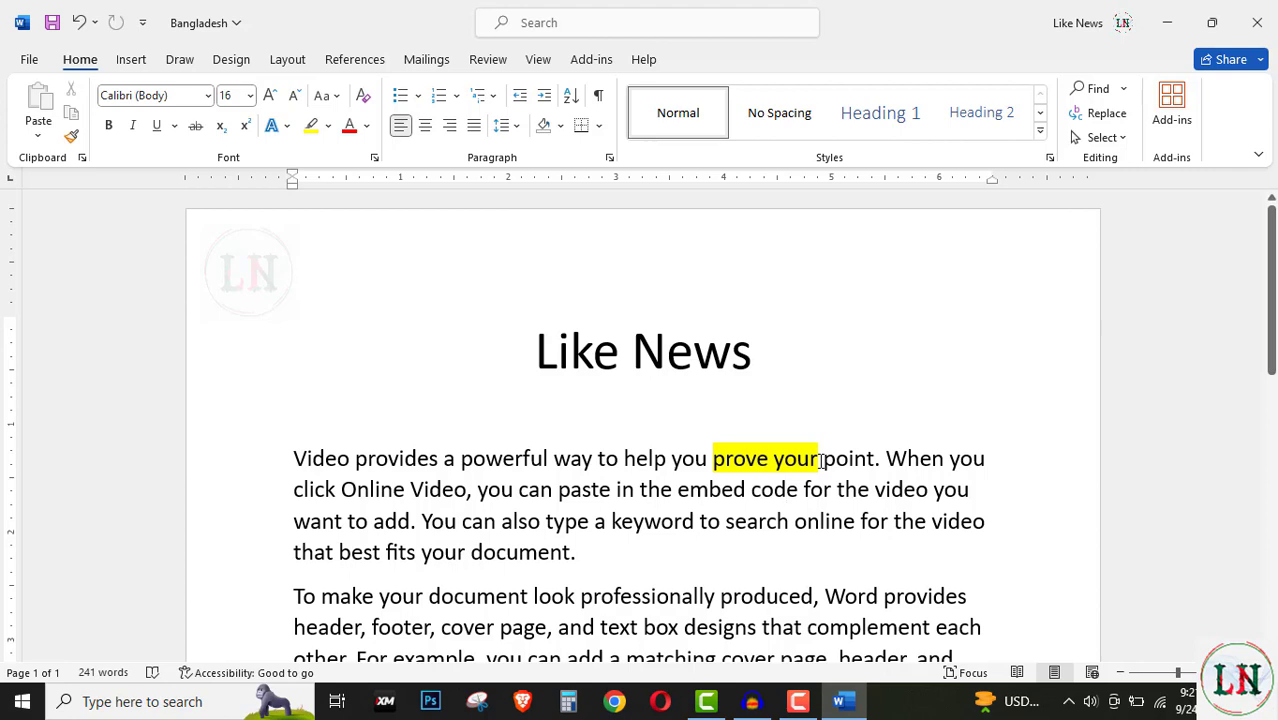
left_click_drag(820, 458, 736, 468)
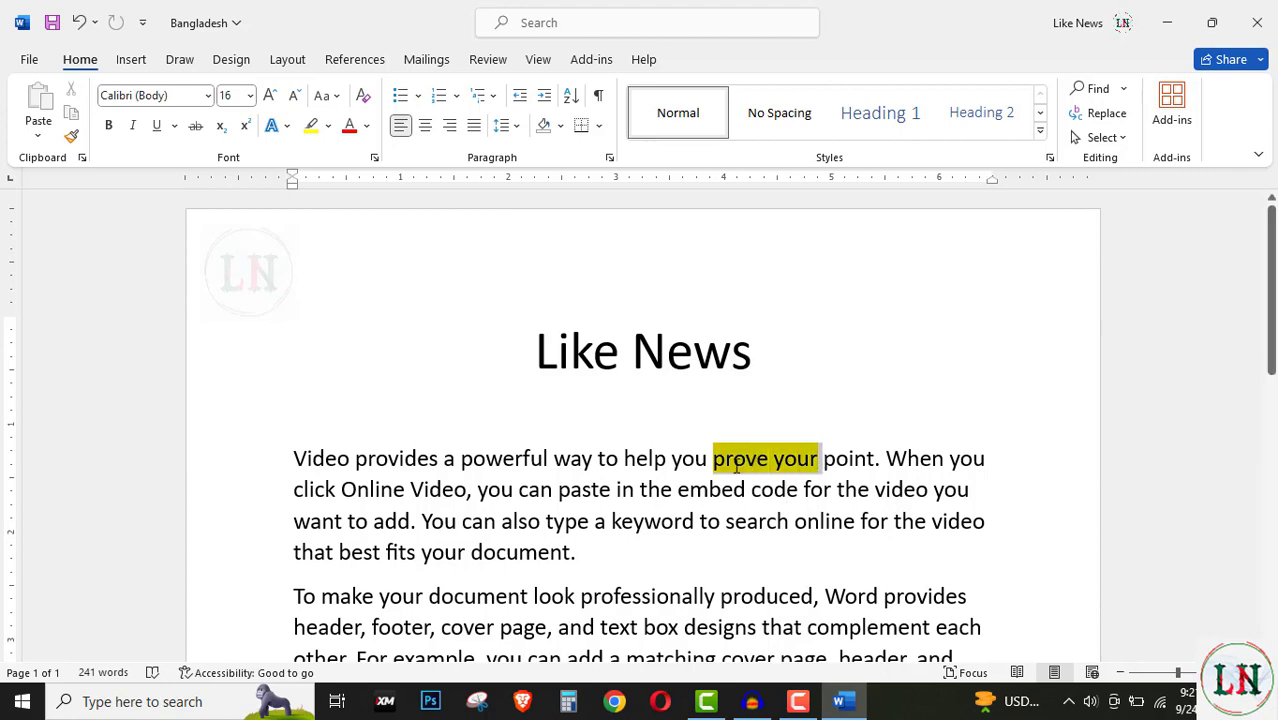
scroll(608, 508, "down", 1)
left_click(543, 442)
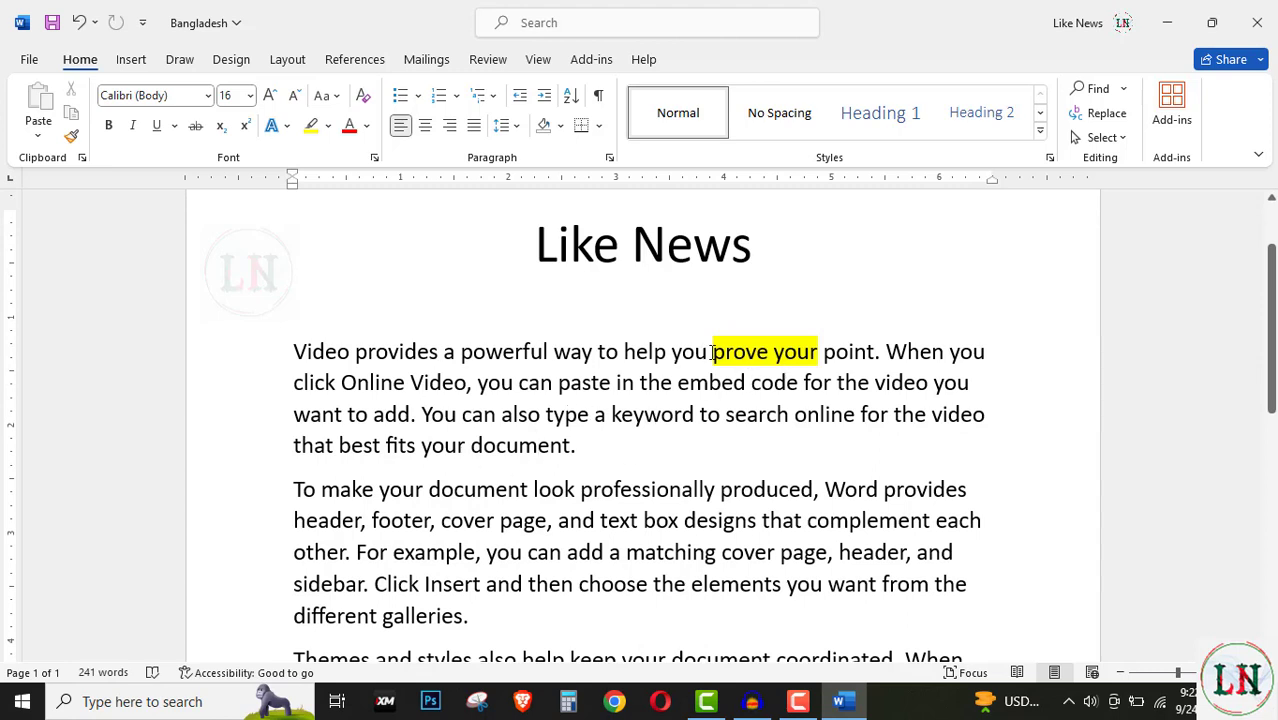
left_click_drag(712, 352, 806, 352)
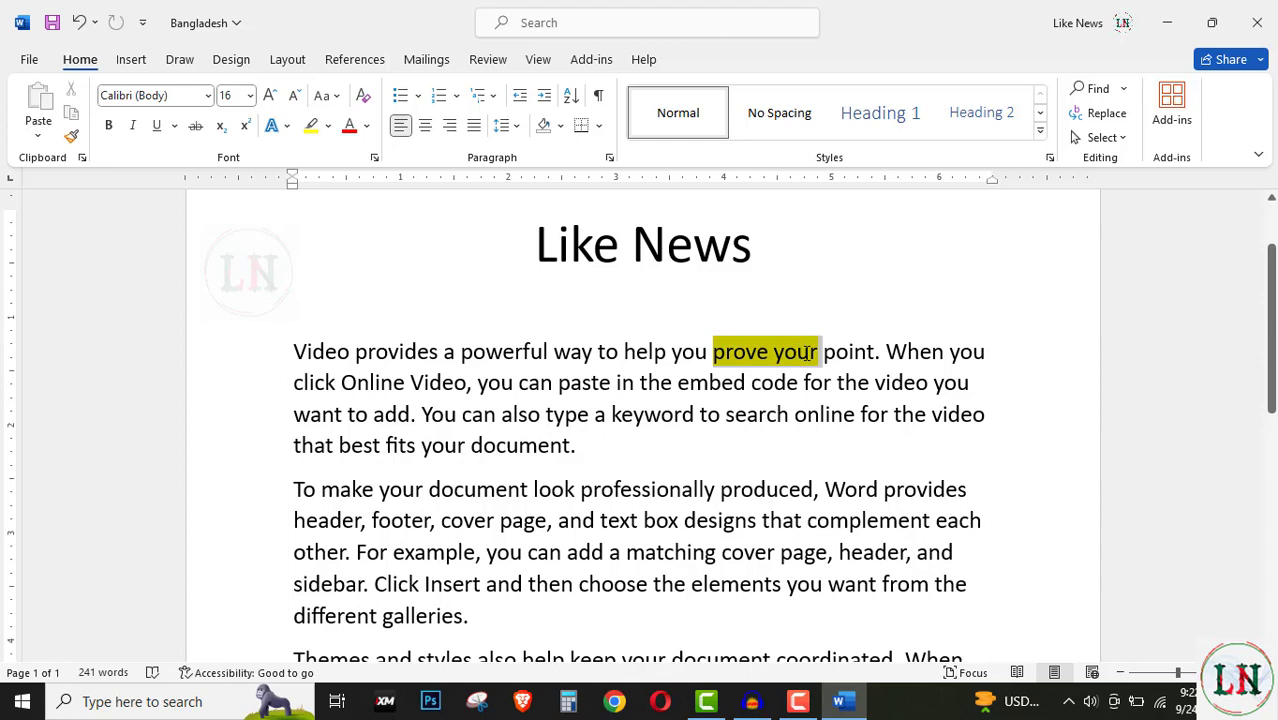
left_click(733, 413)
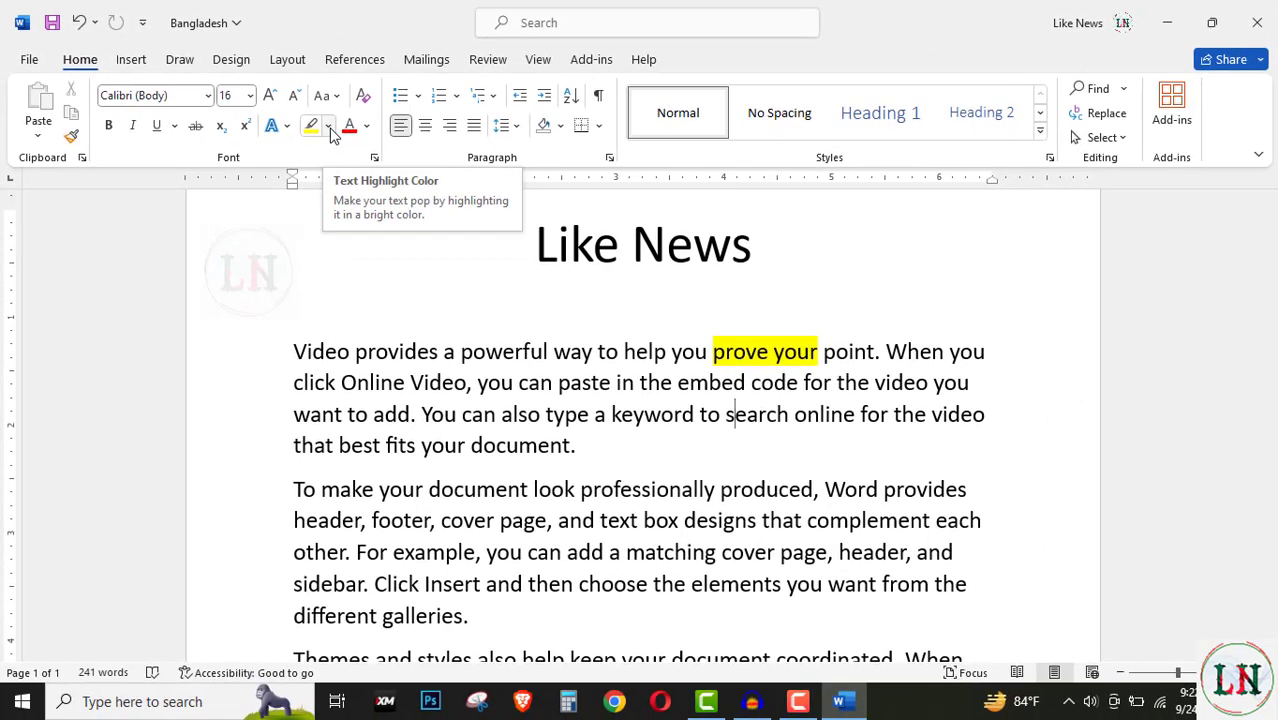
Step: Highlight 'online for' in the first paragraph with the Teal swatch
left_click(329, 127)
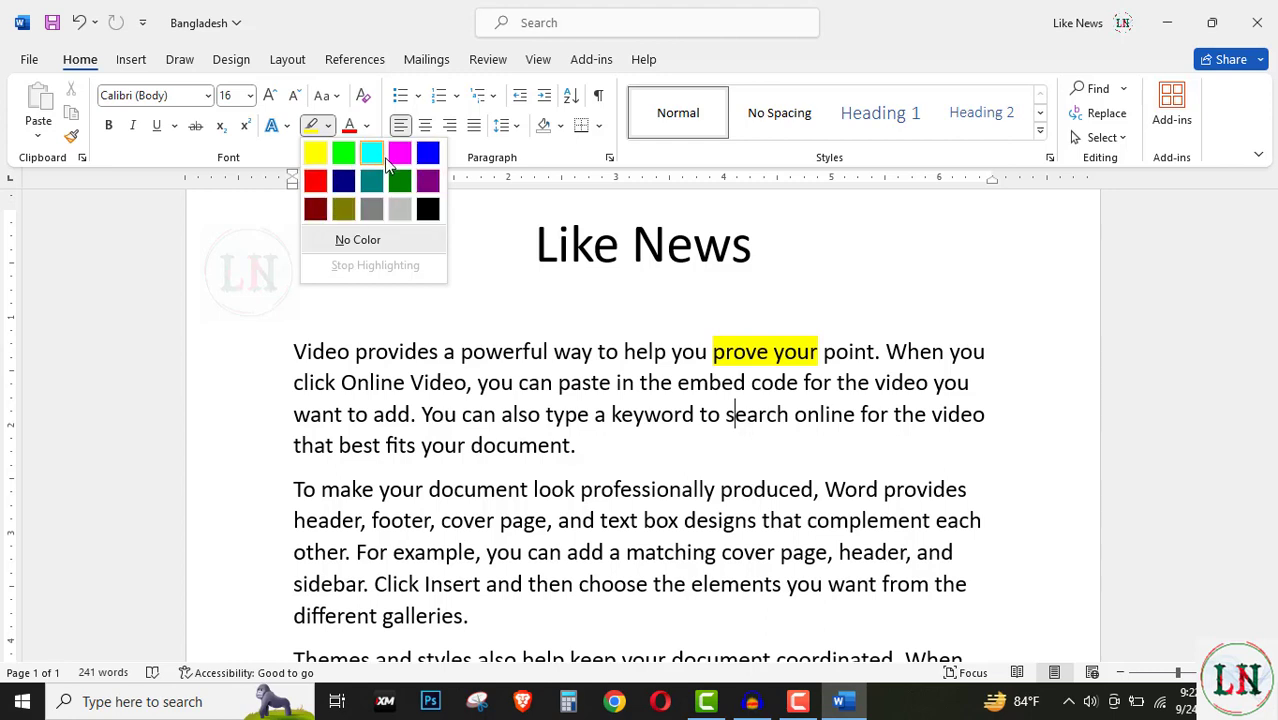
left_click(787, 420)
left_click_drag(787, 415, 893, 417)
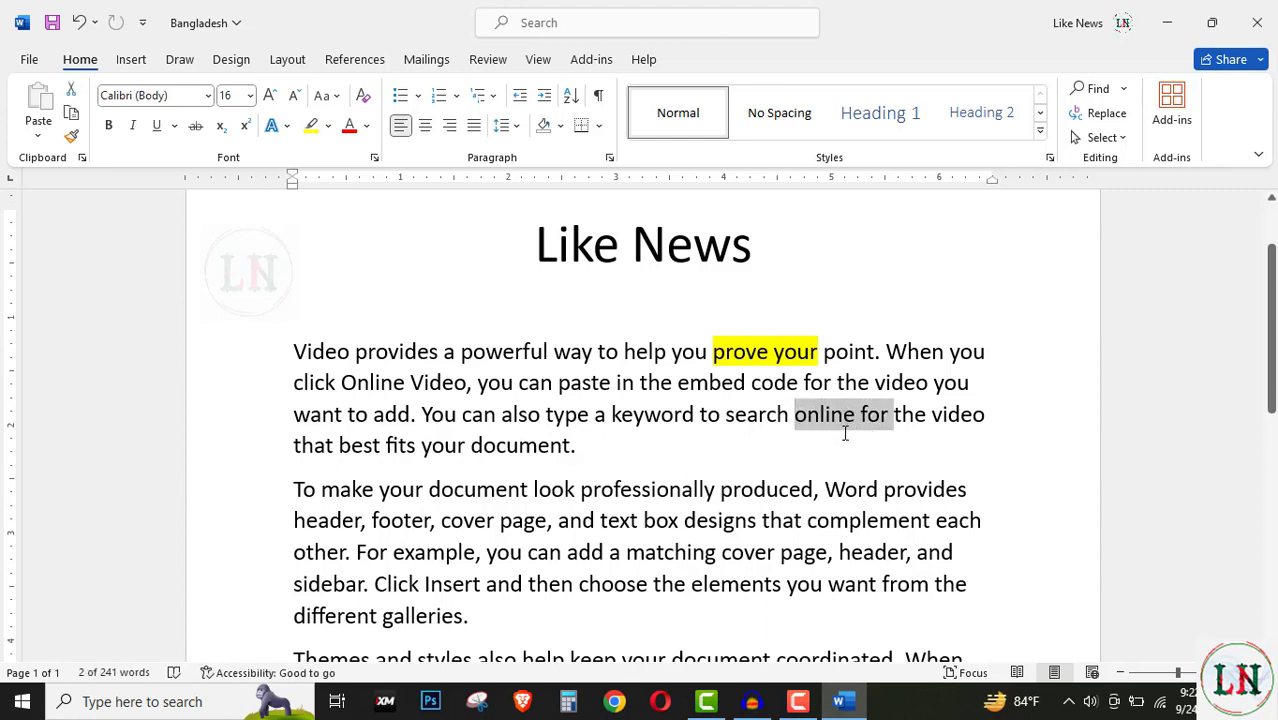
left_click(330, 129)
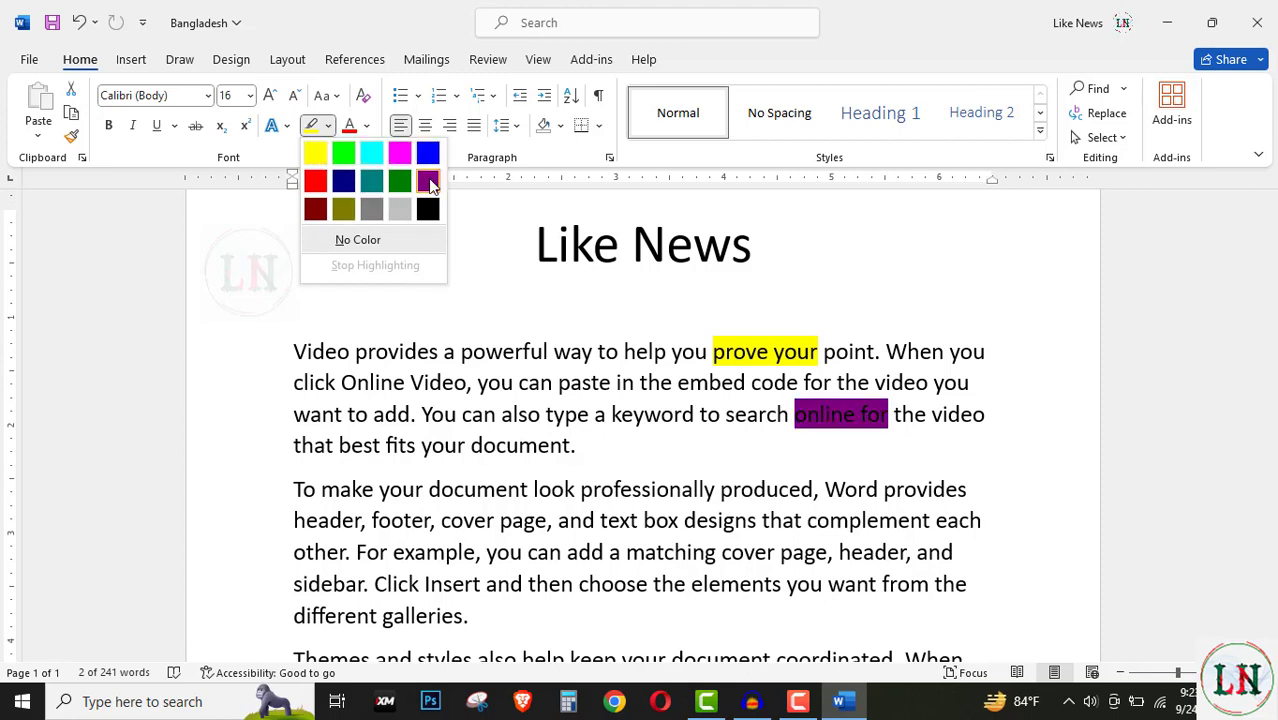
left_click(374, 184)
left_click(708, 386)
scroll(510, 440, "down", 3)
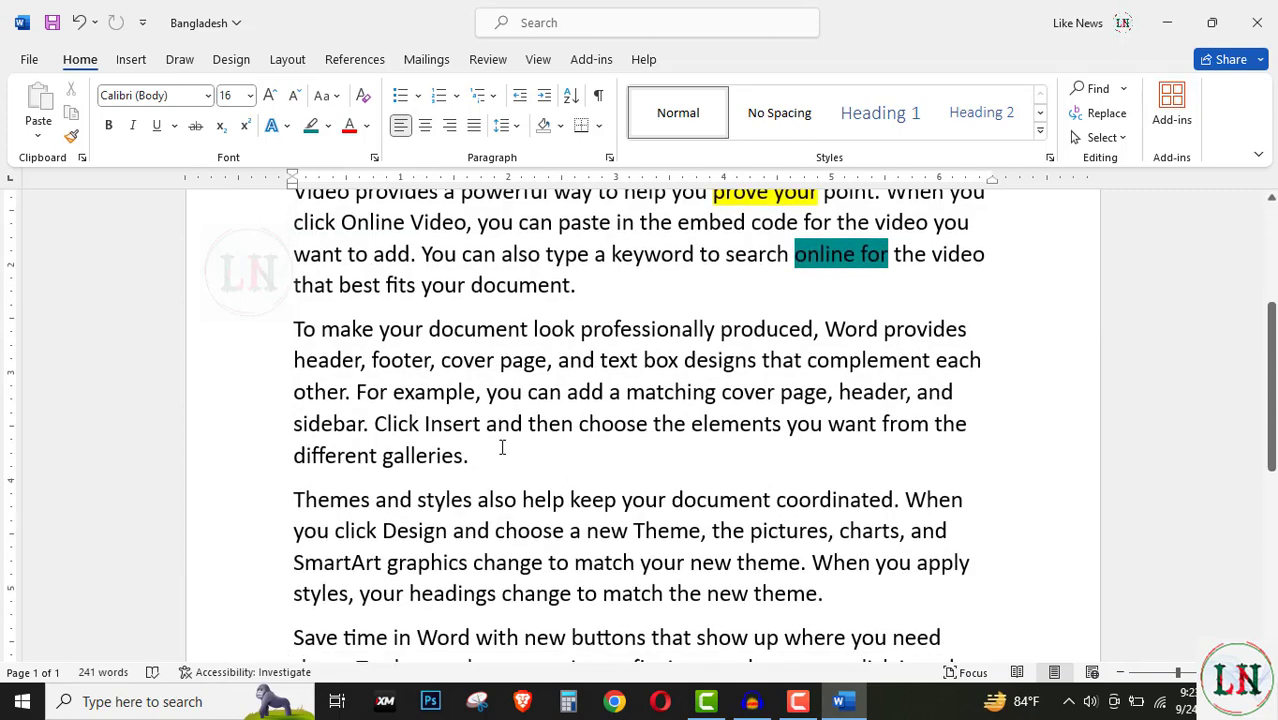
scroll(502, 448, "up", 3)
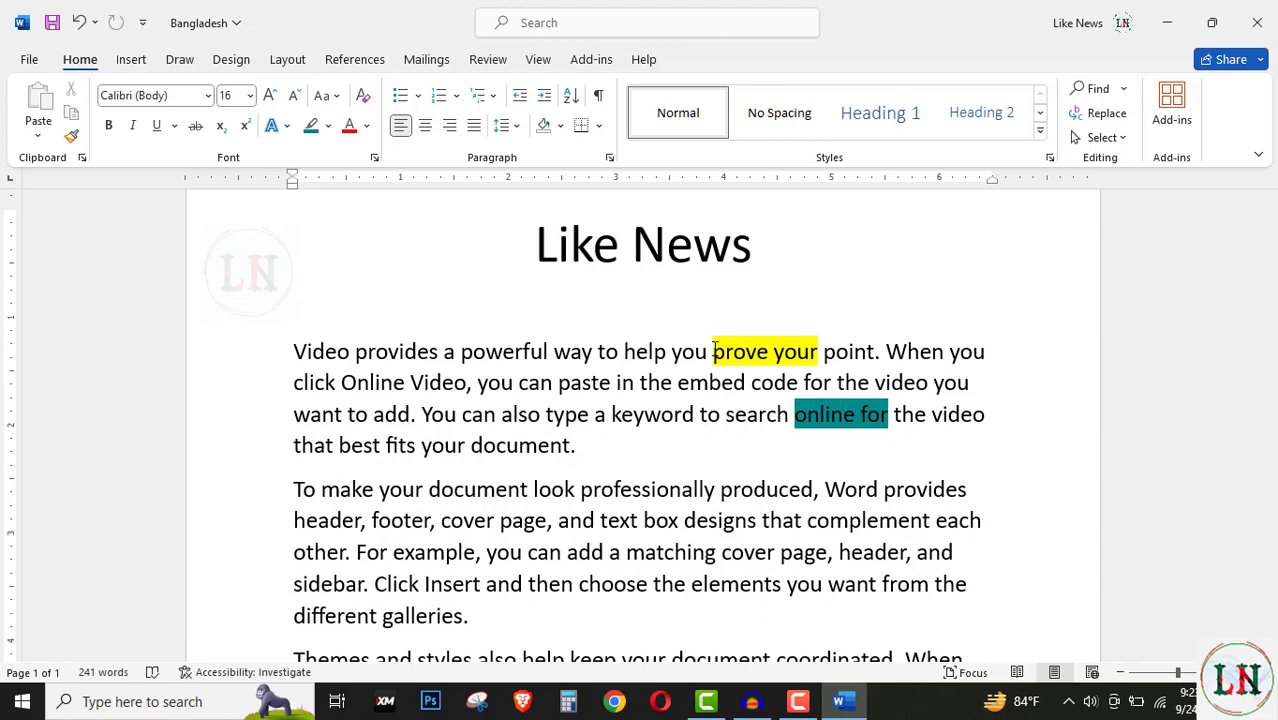
Step: Set the highlight on 'prove your' to No Color
left_click_drag(713, 351, 821, 352)
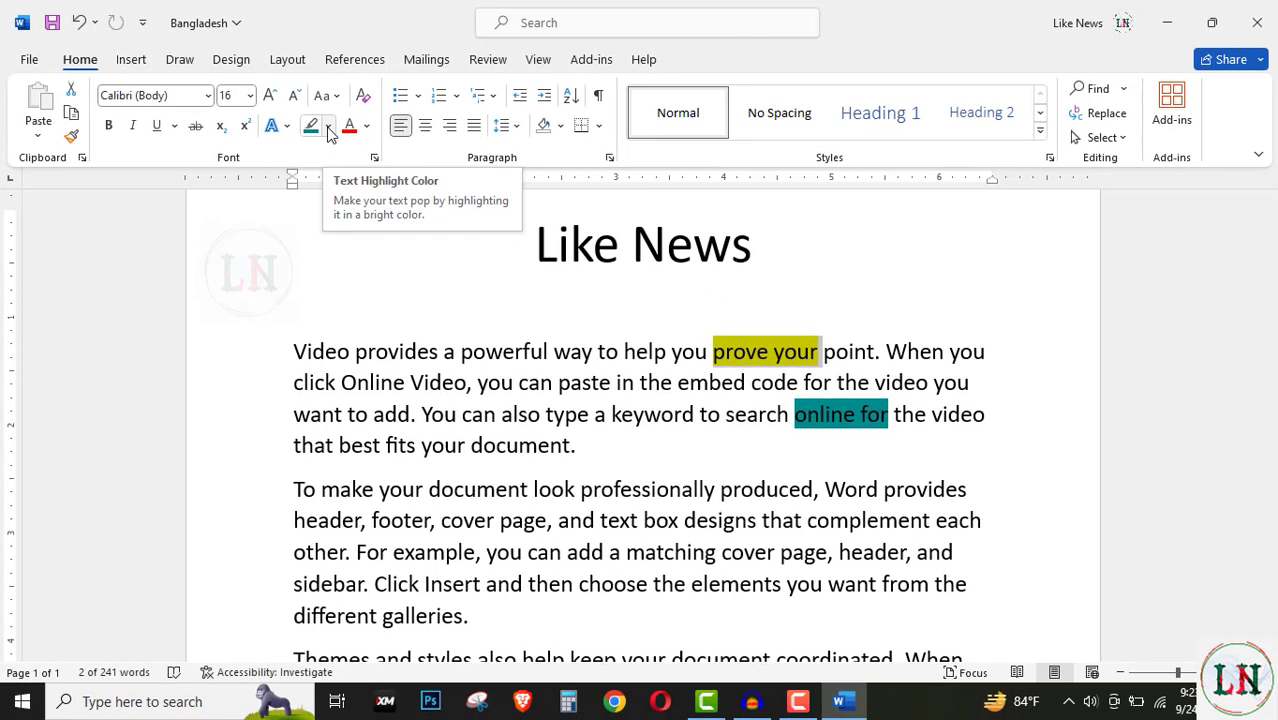
left_click(329, 127)
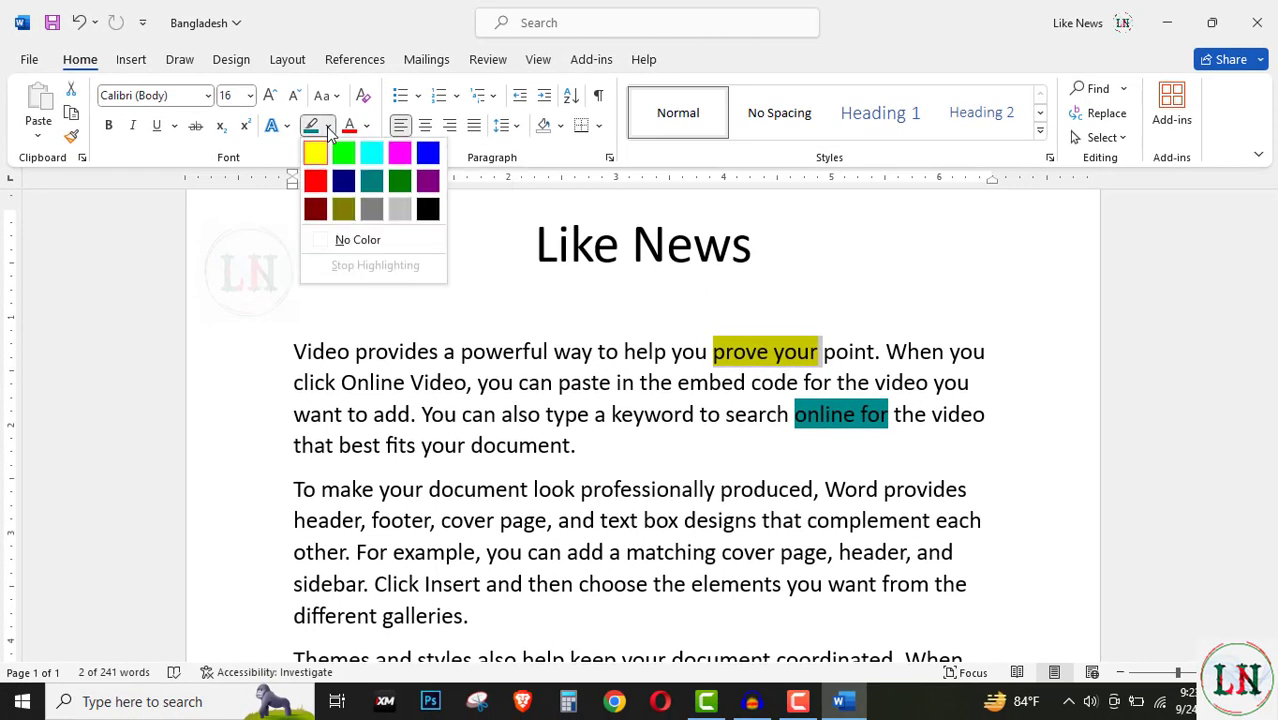
left_click(359, 241)
left_click(820, 350)
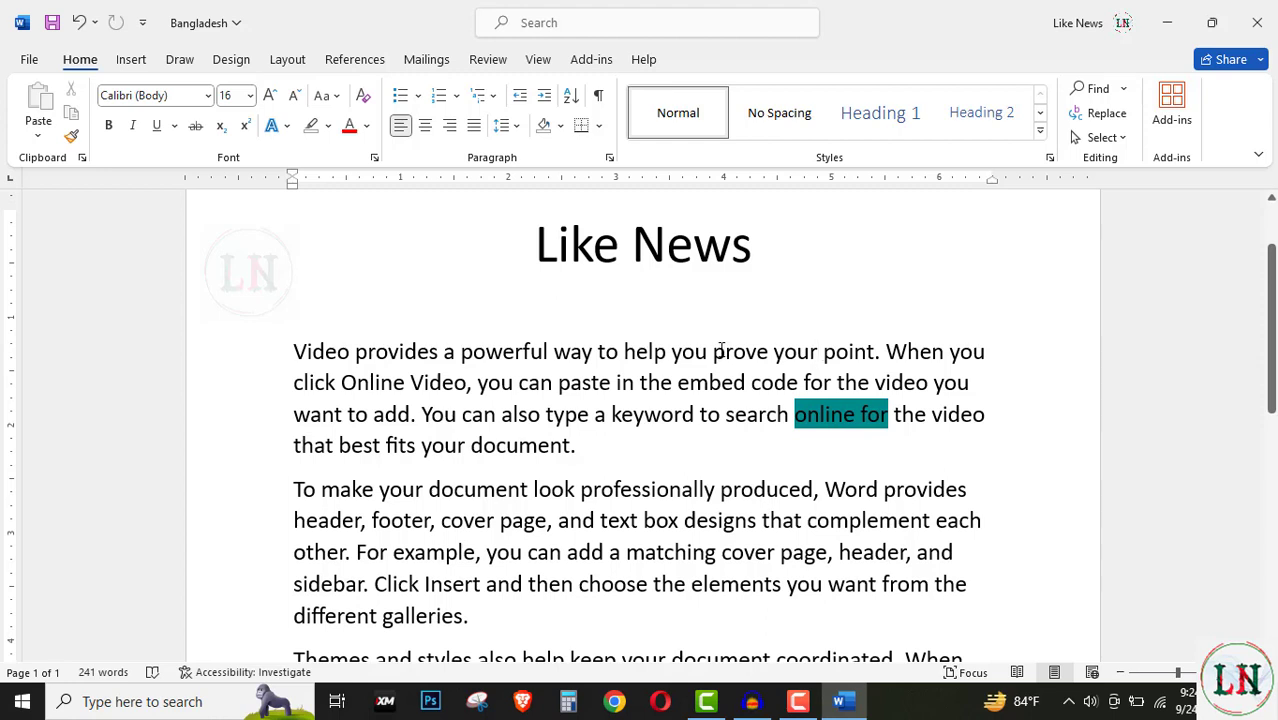
Step: Remove the teal highlight from 'online for' using No Color
left_click(795, 412)
left_click(796, 440)
double_click(792, 416)
left_click(884, 463)
left_click_drag(890, 414, 831, 414)
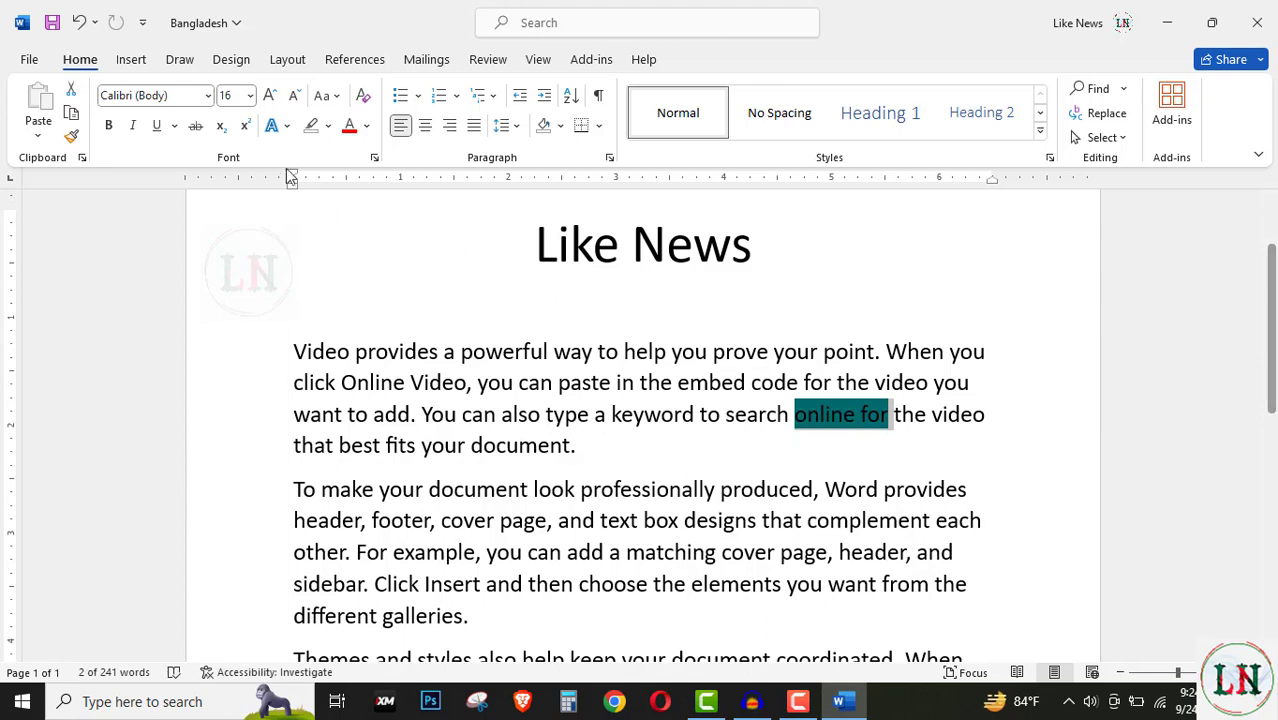
left_click(327, 127)
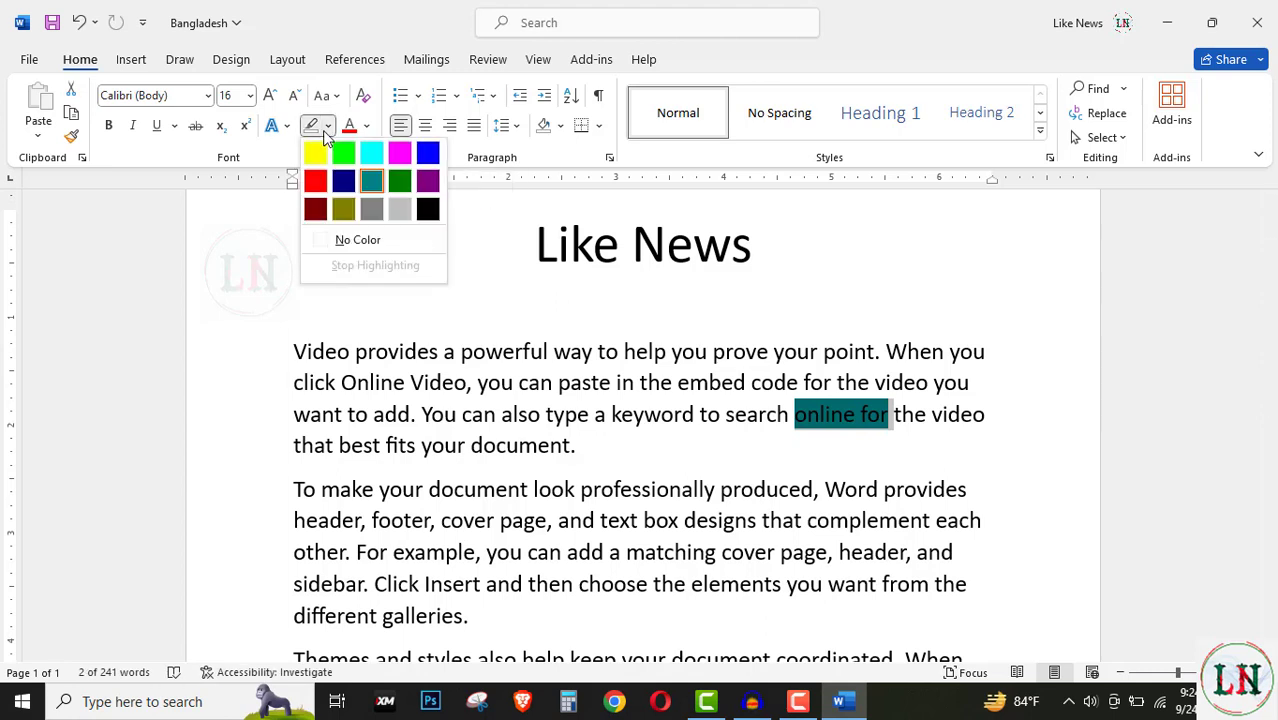
left_click(362, 249)
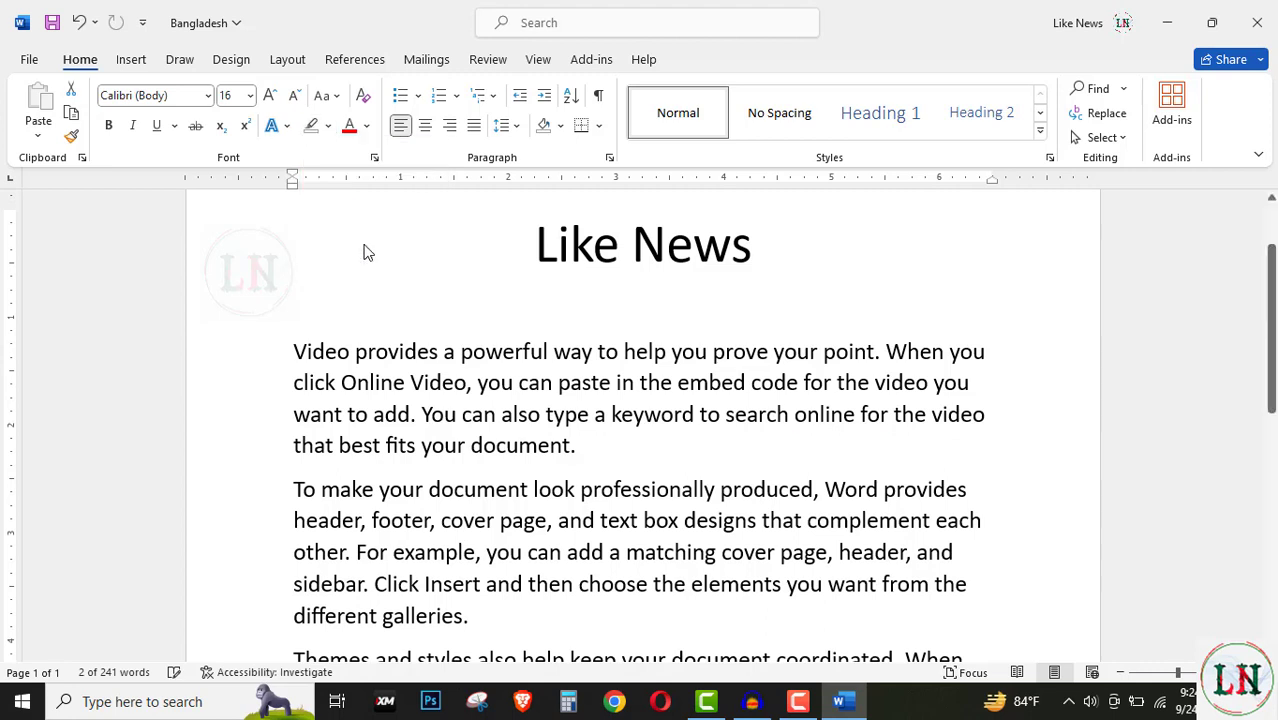
key("Left")
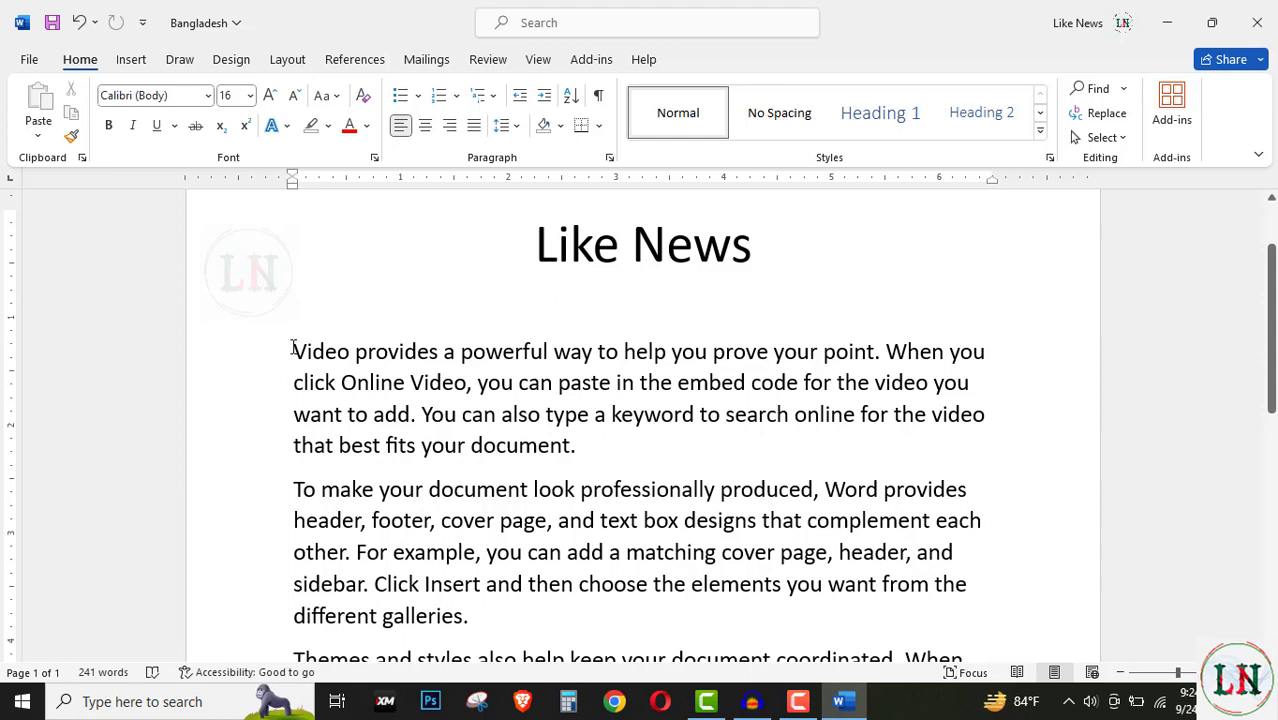
Step: Colour the first paragraph's text red, then select the whole 'To make your document' paragraph
left_click_drag(293, 348, 586, 452)
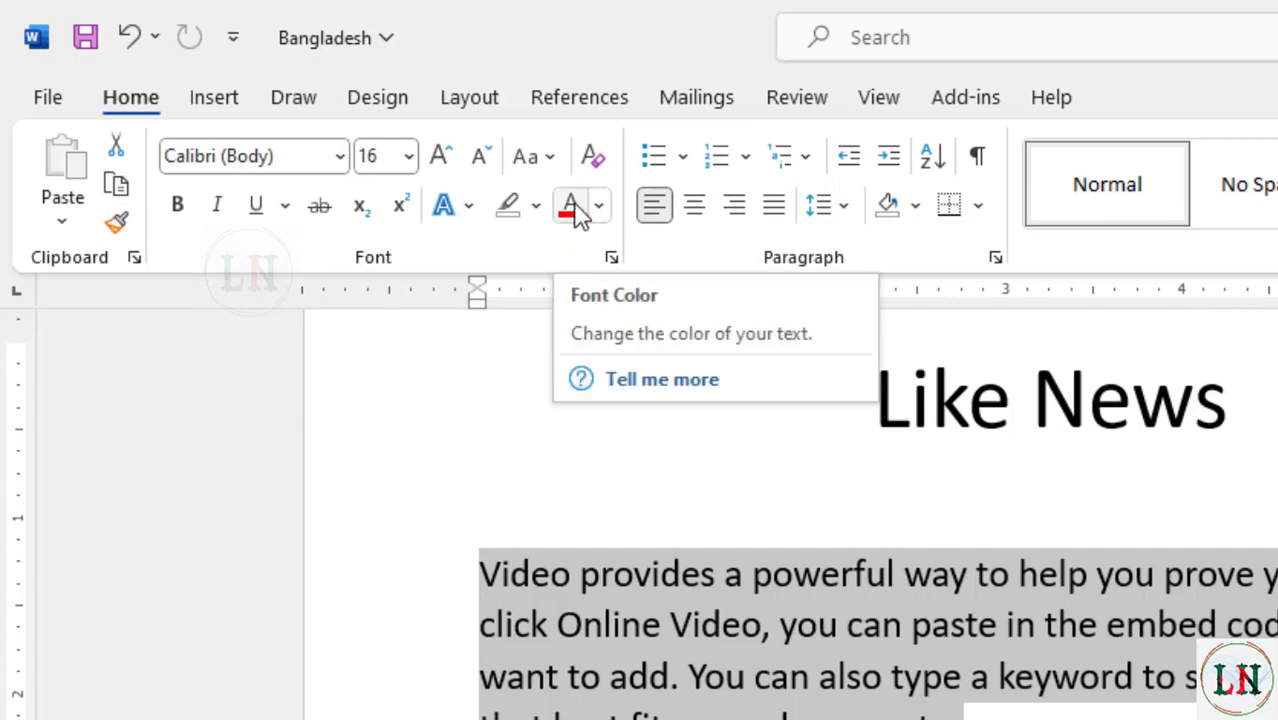
left_click(575, 210)
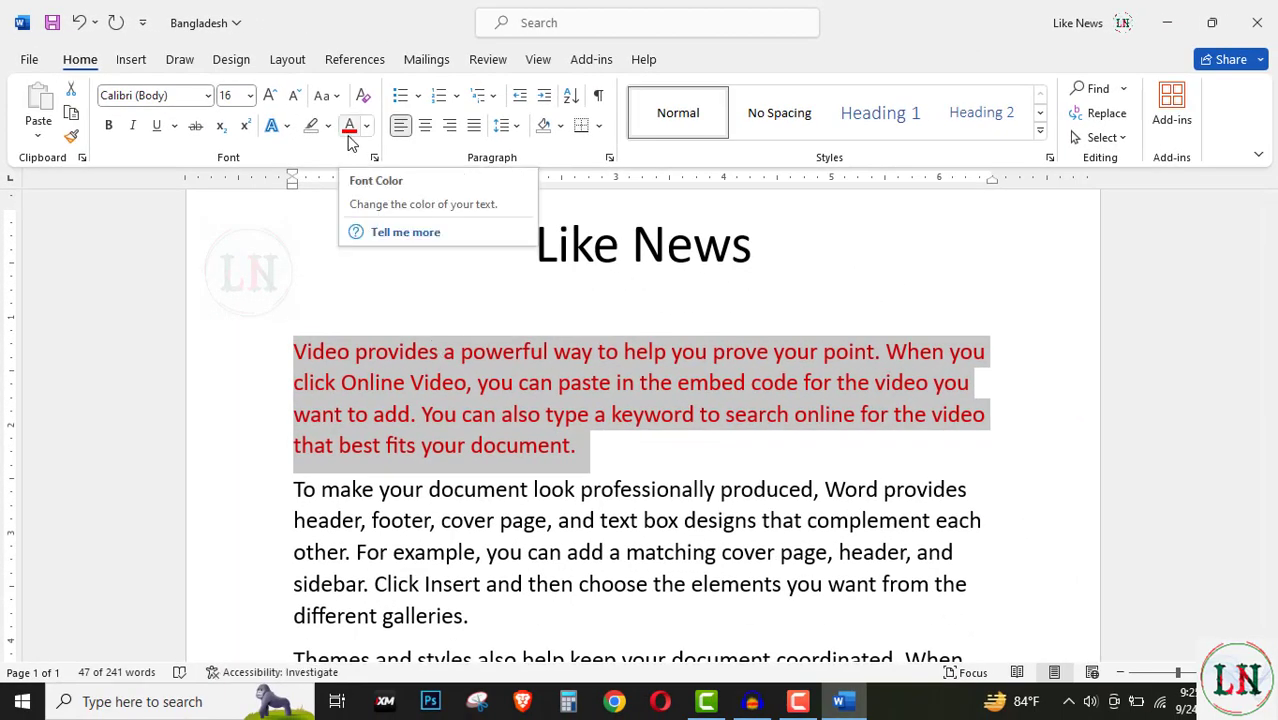
left_click(595, 448)
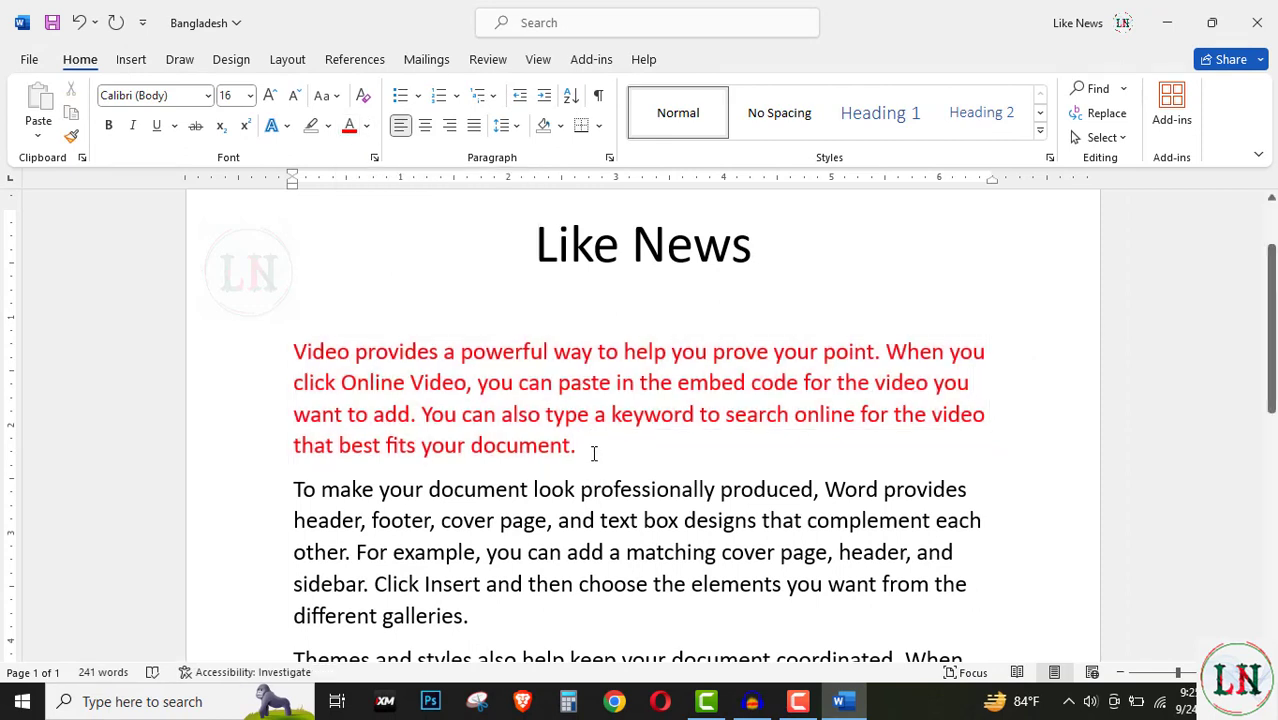
scroll(400, 430, "down", 1)
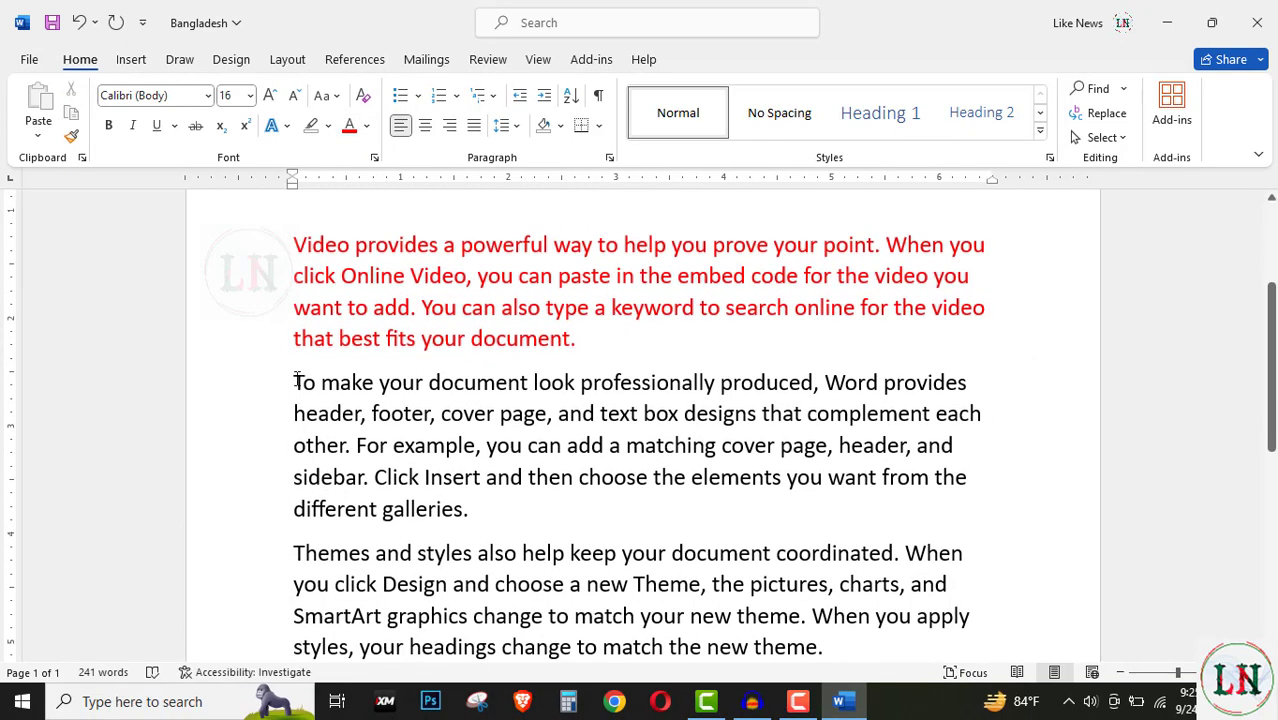
left_click_drag(295, 381, 481, 508)
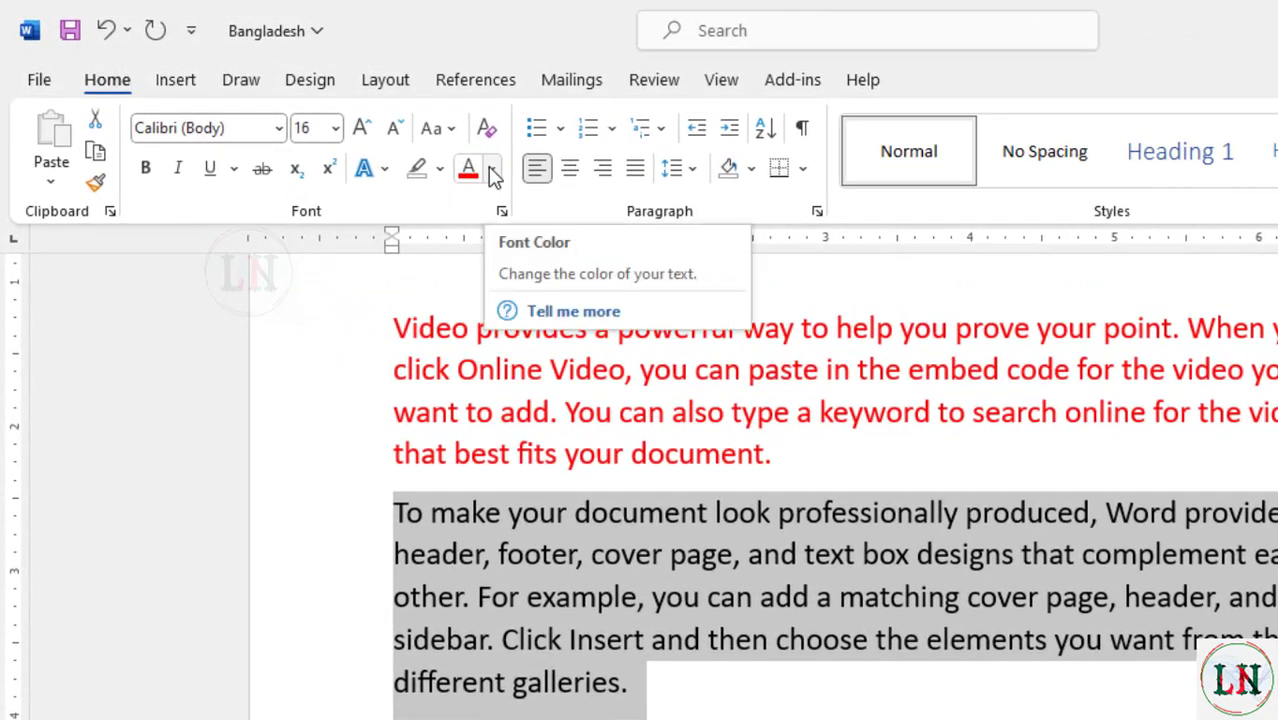
Step: Open the Font Color palette for the selected 'To make your document' paragraph
left_click(492, 170)
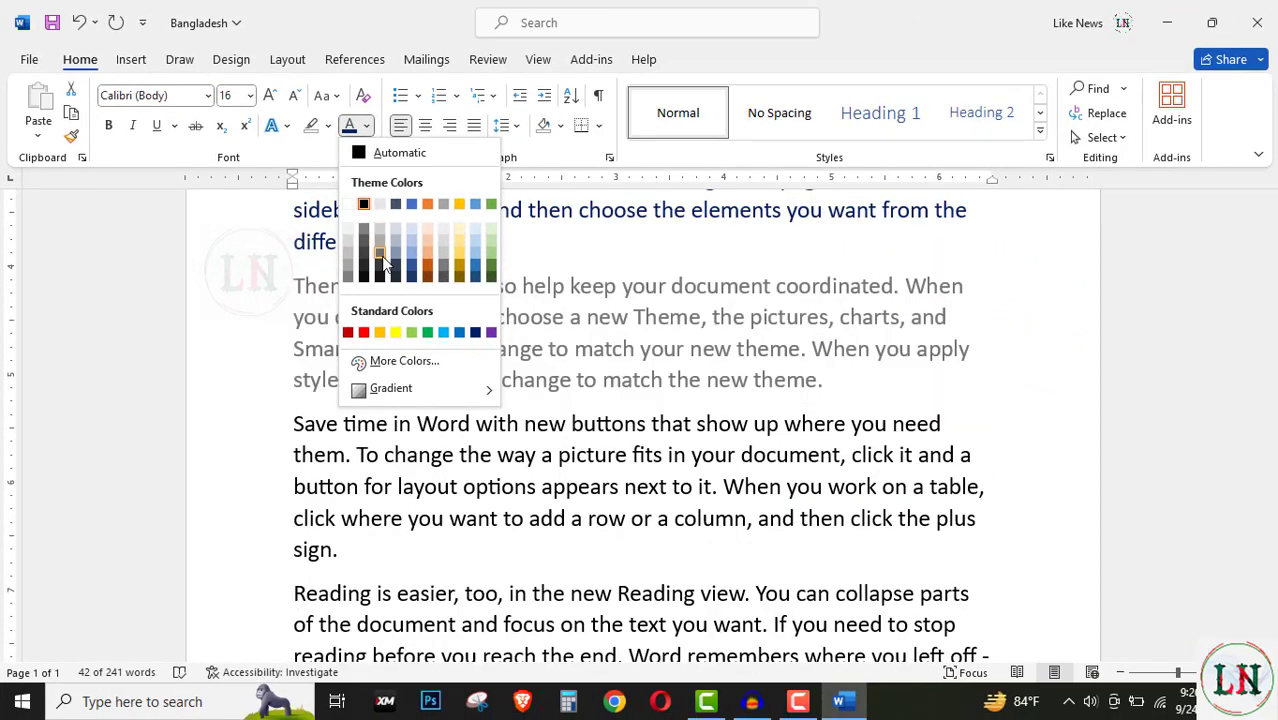
Step: Open More Colors and try various standard swatches for the 'Themes and styles' paragraph
left_click(404, 362)
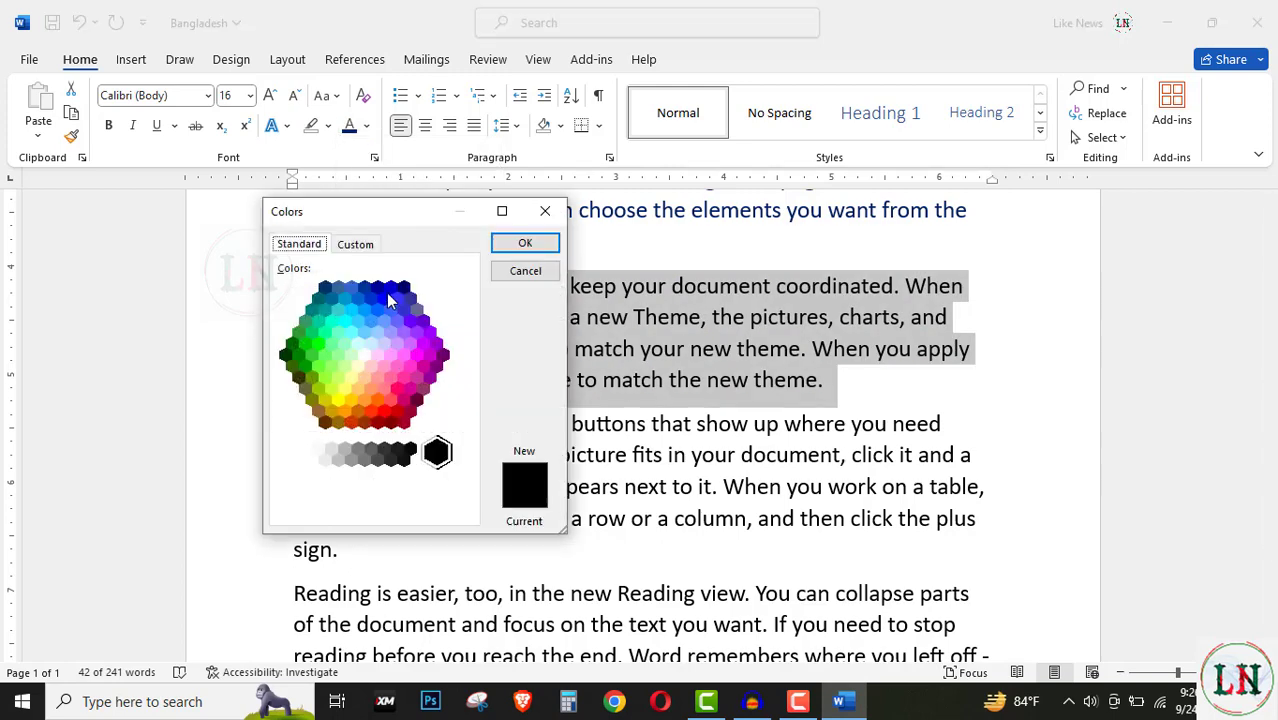
left_click_drag(385, 213, 373, 239)
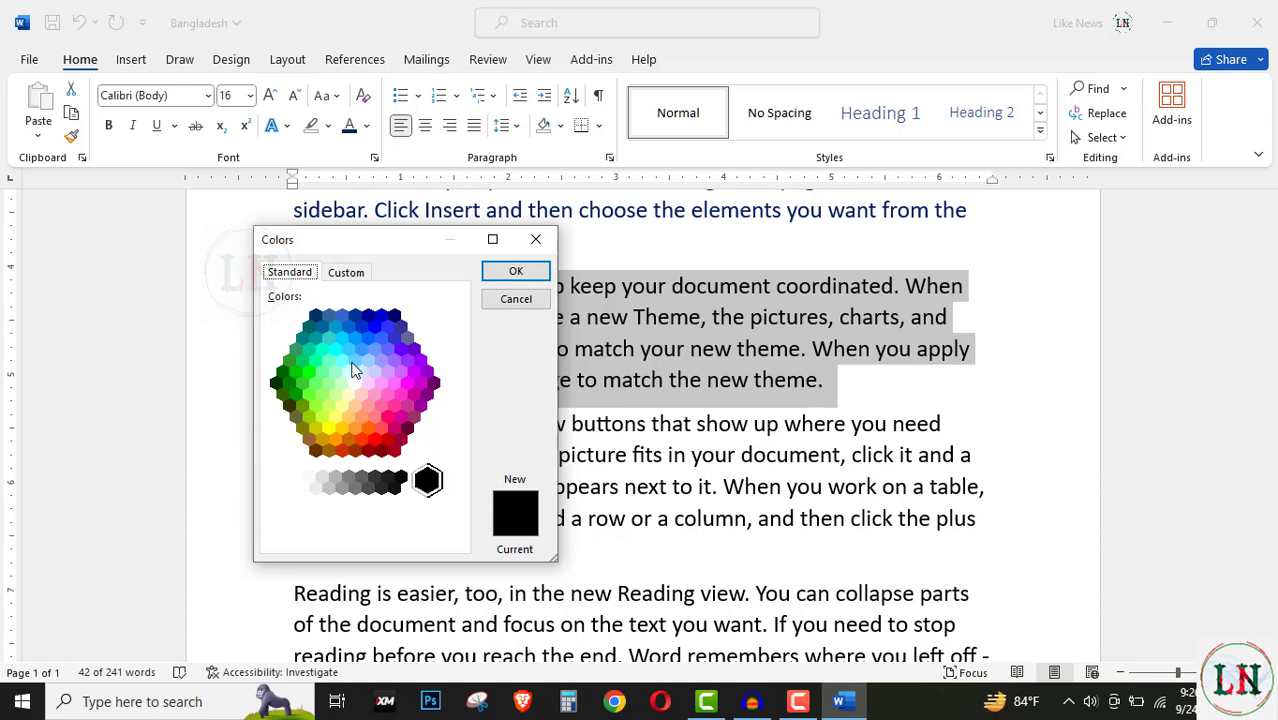
left_click(329, 339)
left_click(300, 376)
left_click(309, 392)
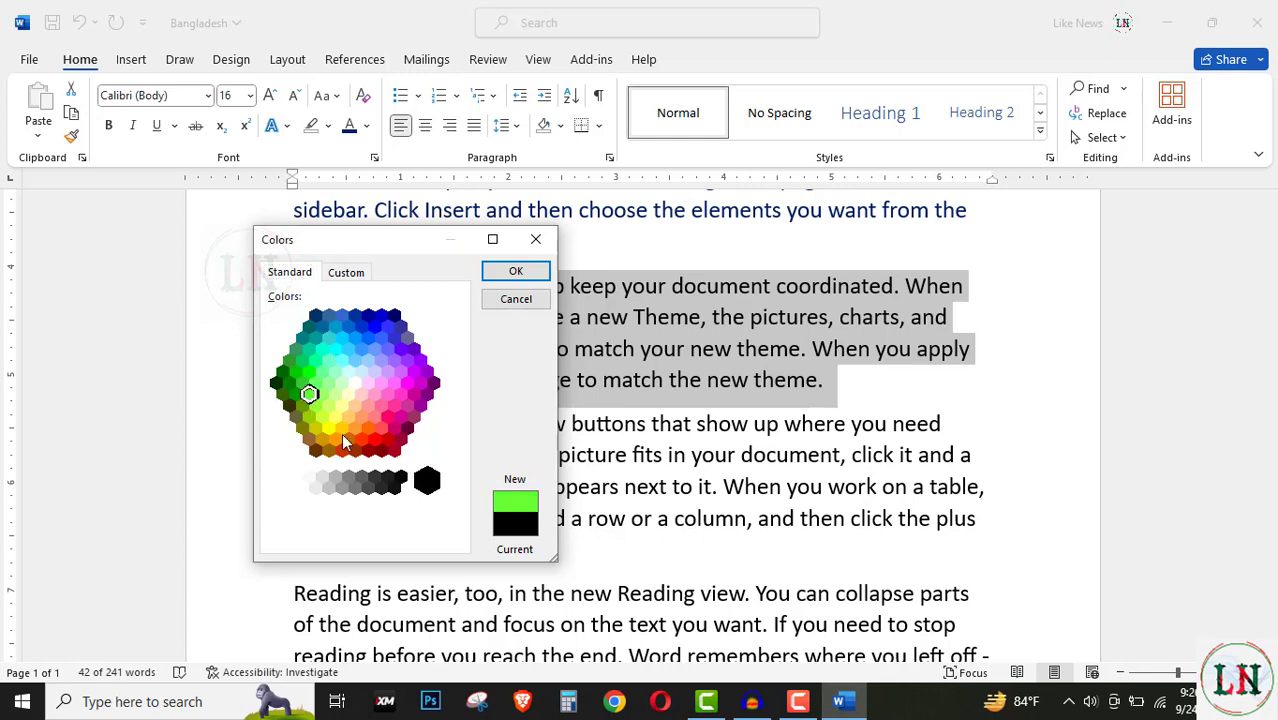
left_click(347, 440)
left_click(387, 412)
left_click(372, 366)
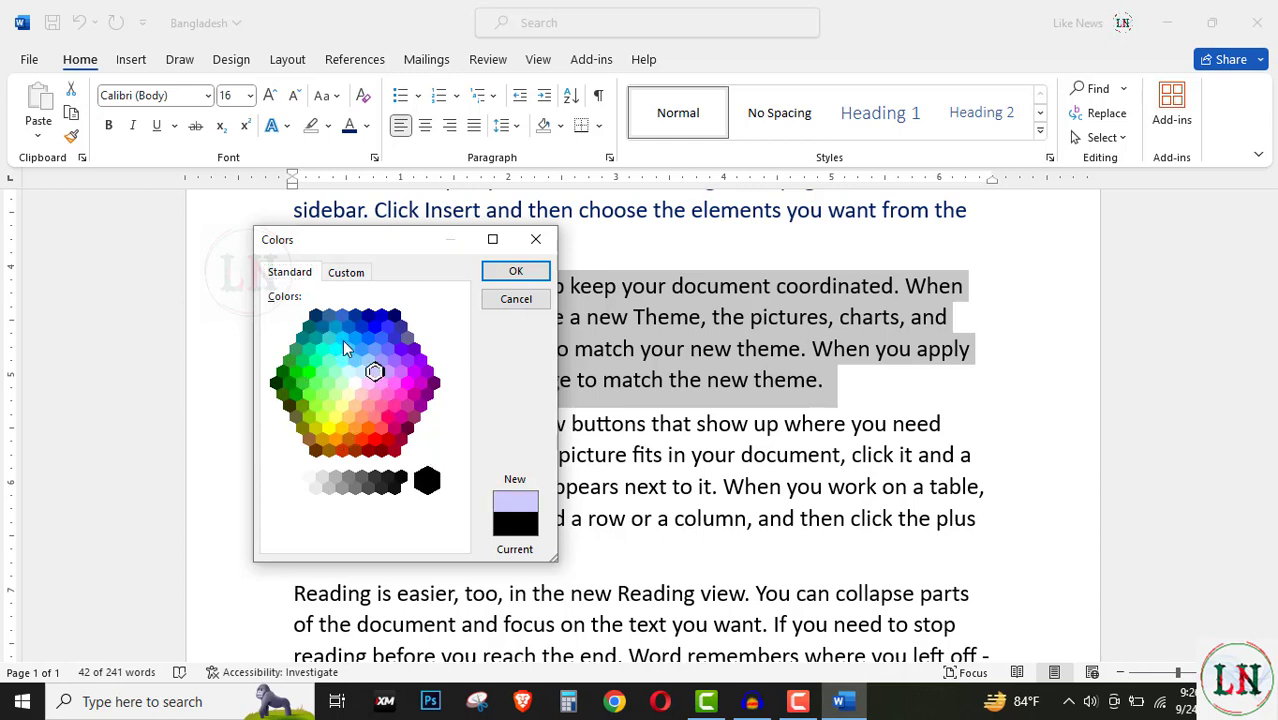
left_click(340, 337)
left_click(316, 361)
left_click(407, 385)
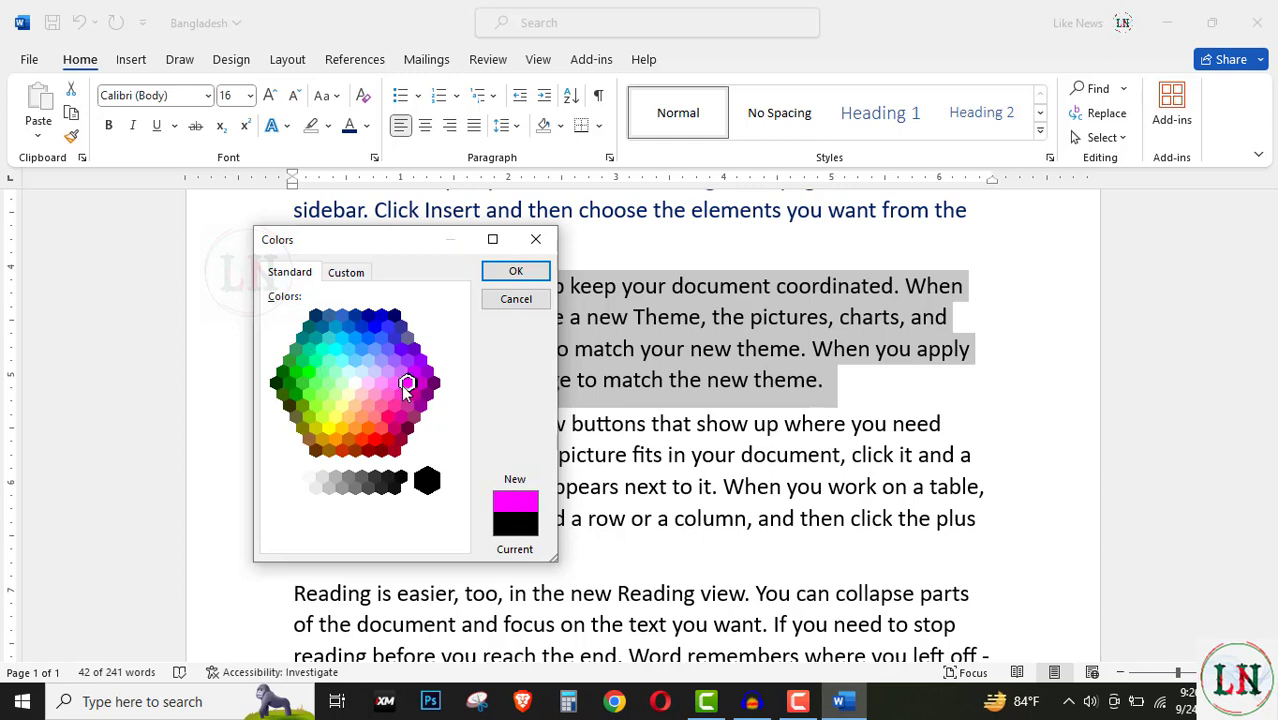
left_click(368, 339)
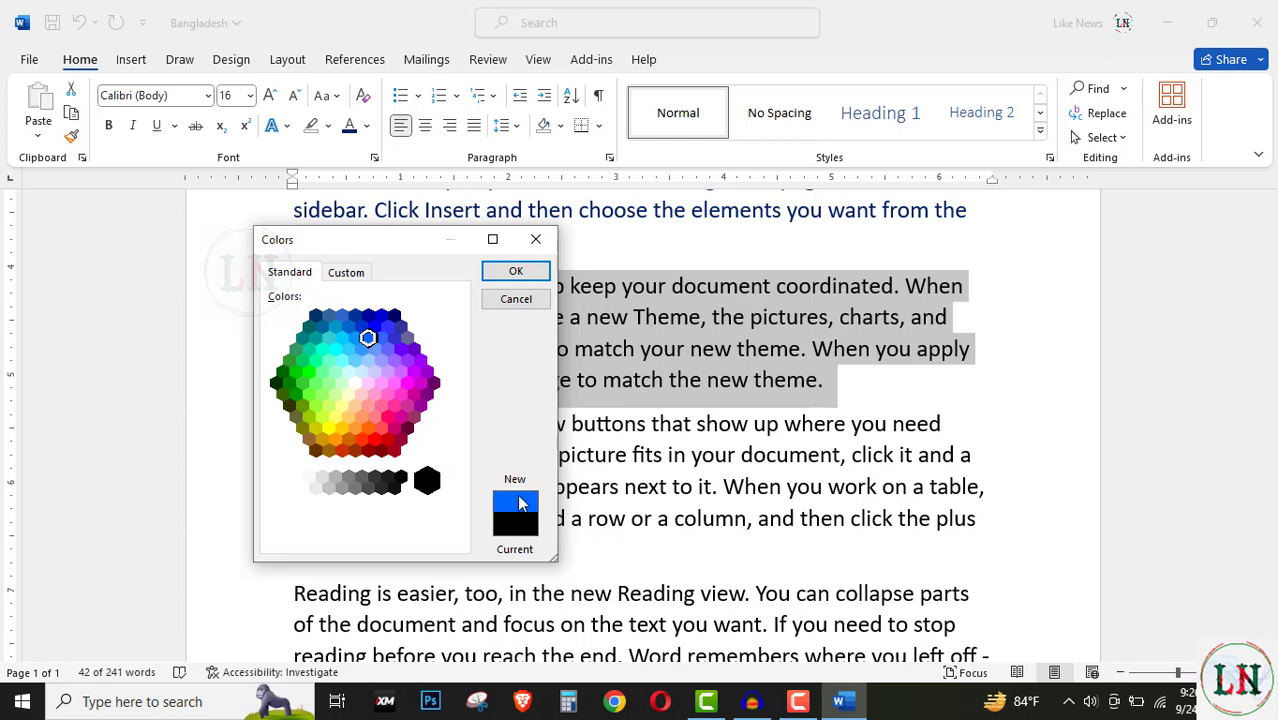
left_click(391, 404)
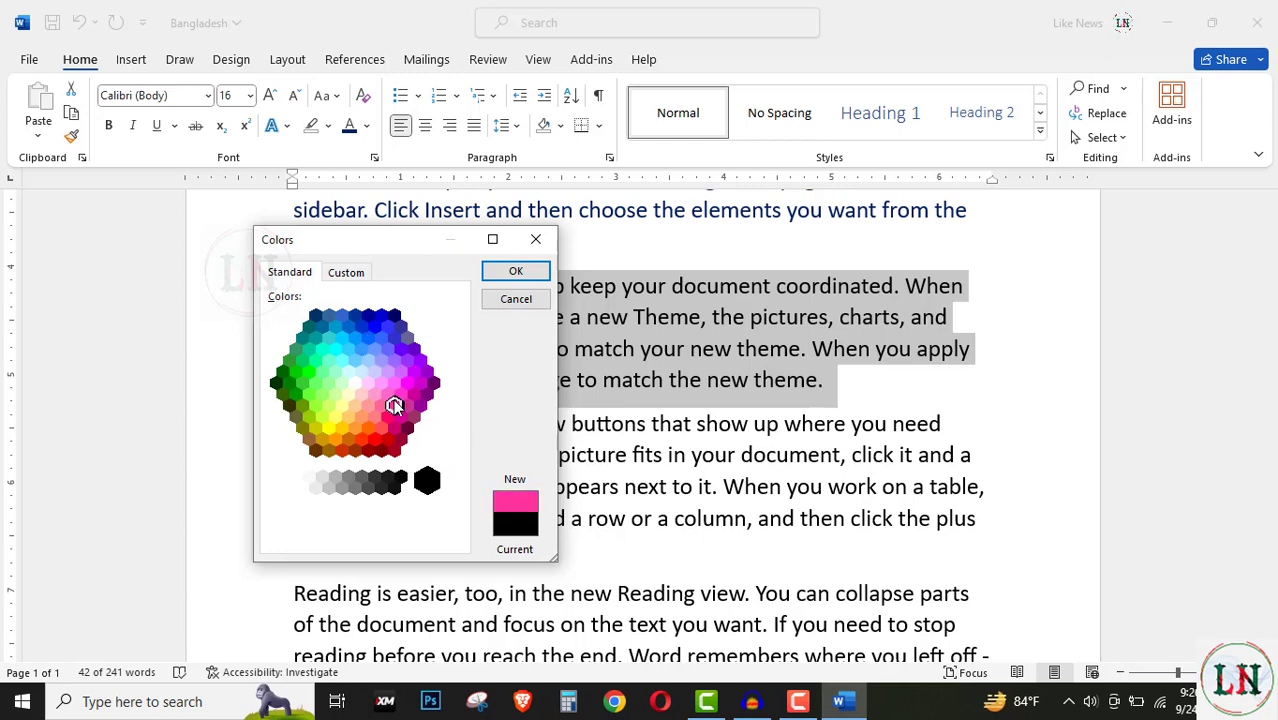
left_click(372, 417)
left_click(345, 415)
left_click(296, 394)
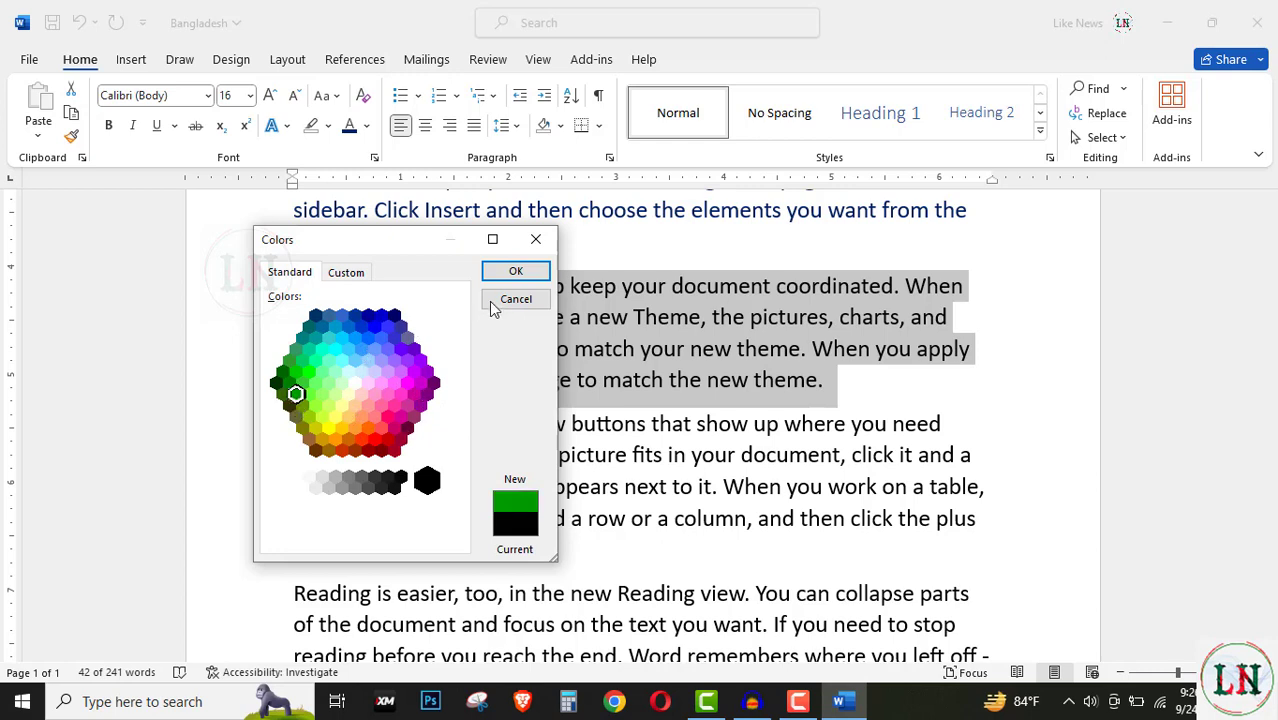
Step: Mix the custom purple #881277 on the Custom tab and apply it
left_click(346, 273)
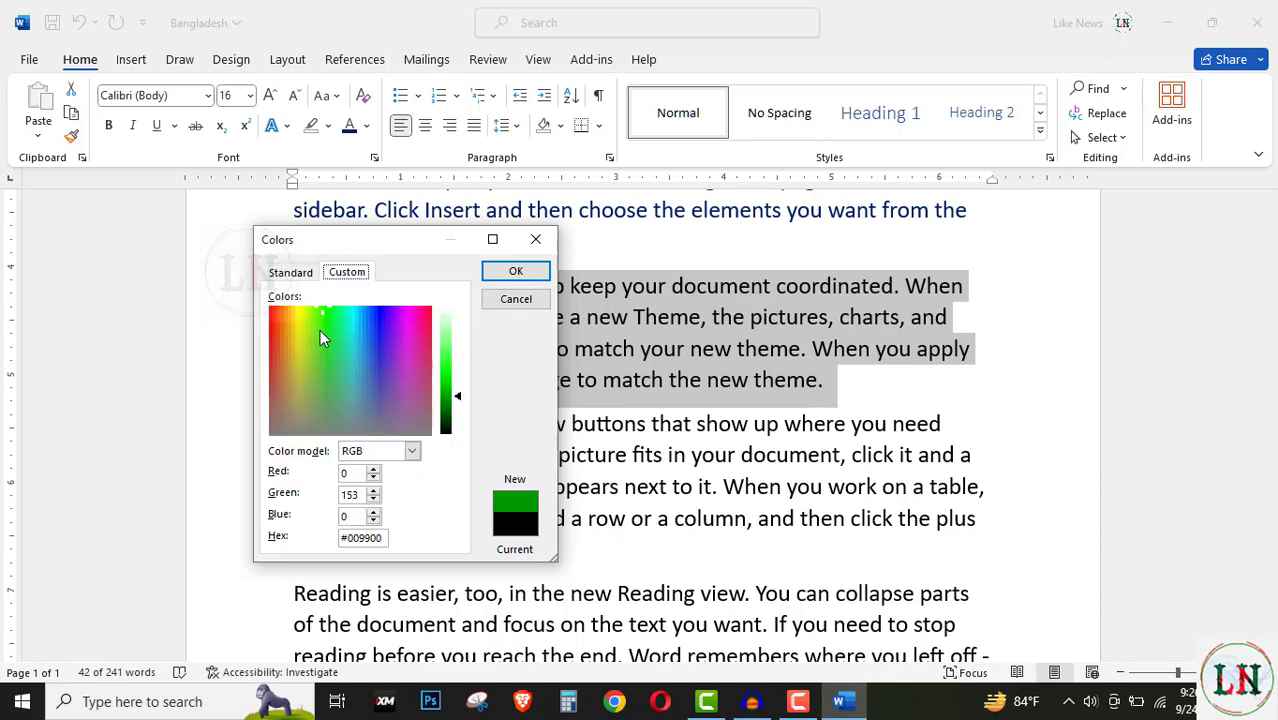
left_click_drag(331, 337, 408, 341)
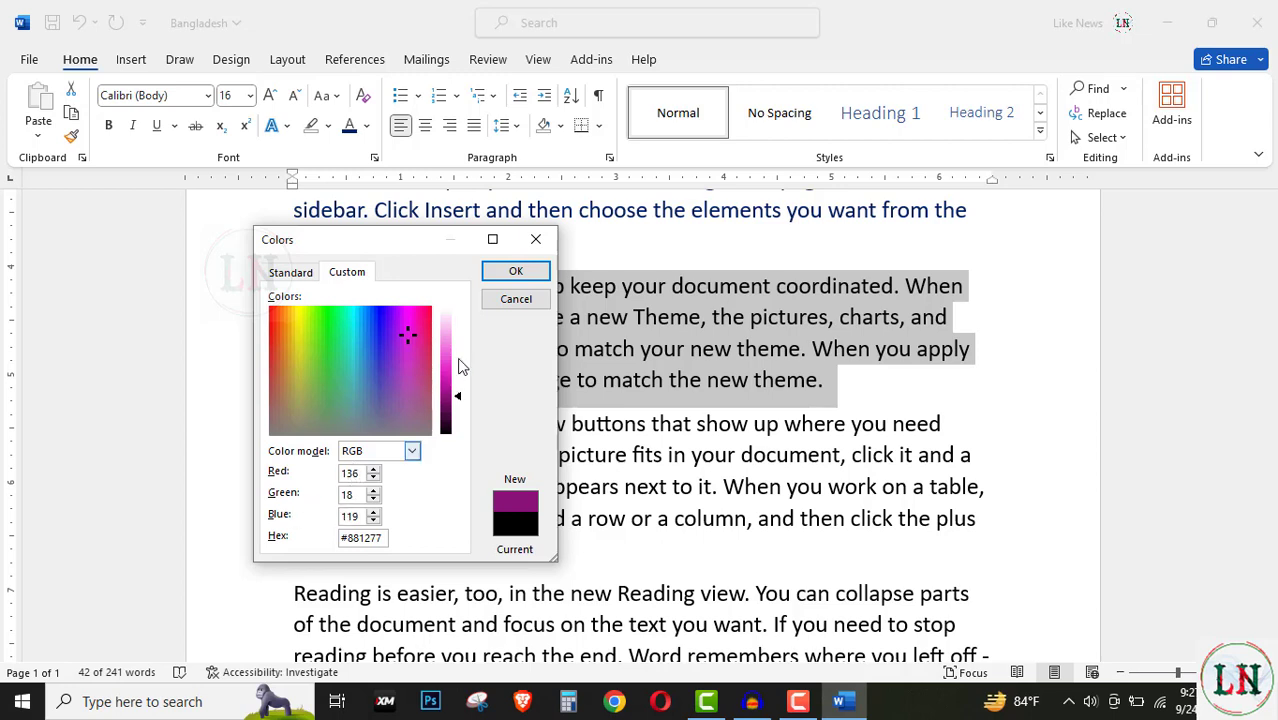
left_click(513, 272)
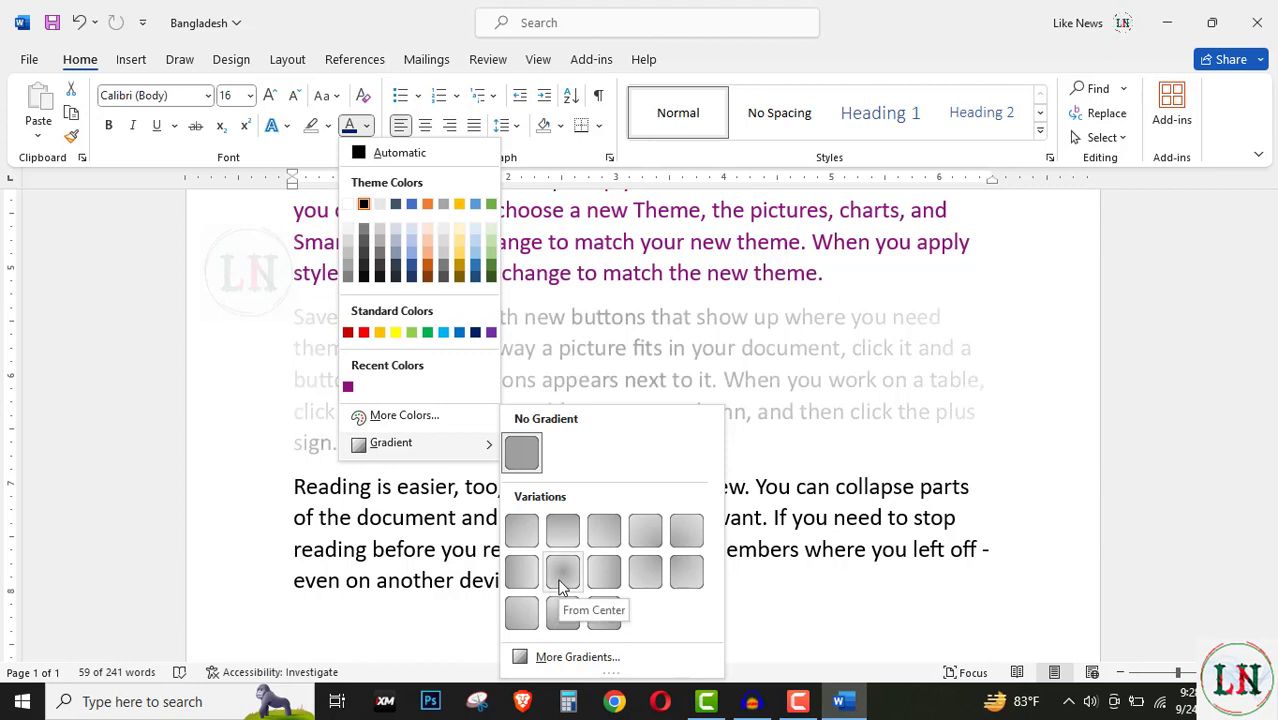
Step: Open More Gradients to show Format Text Effects for the 'Save time in Word' paragraph
left_click(566, 658)
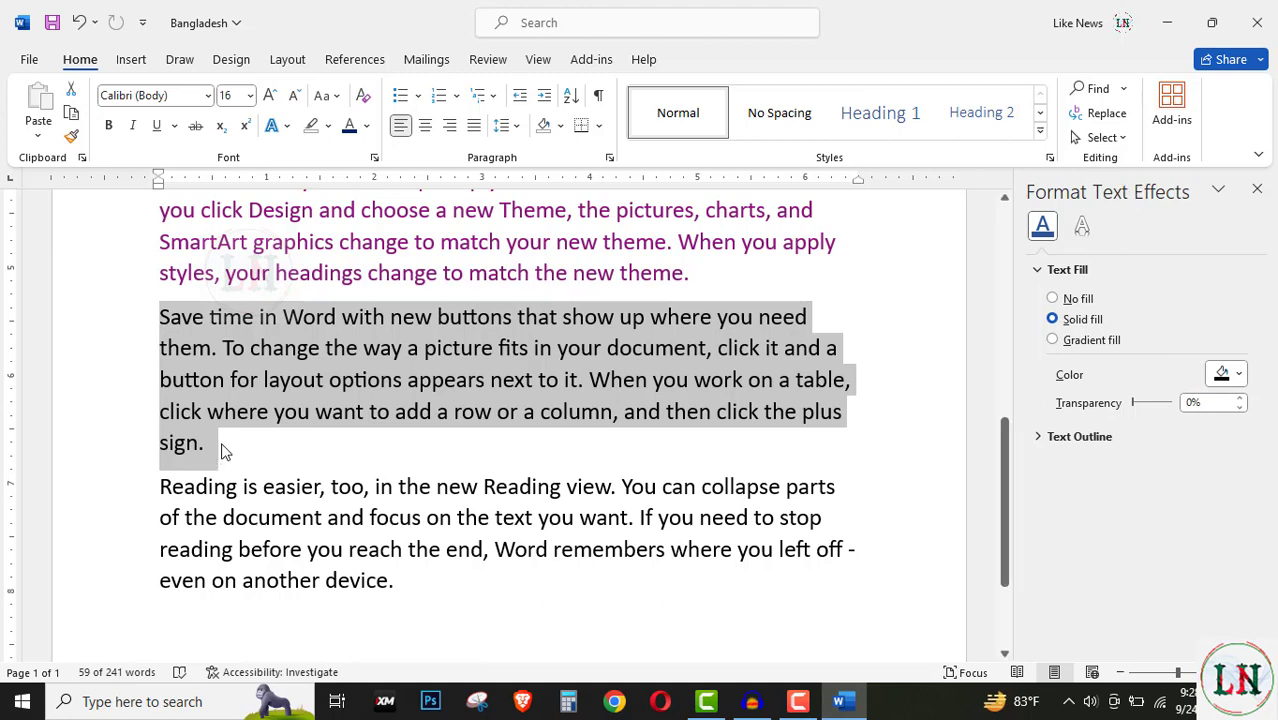
Step: Give the 'Save time' text a solid fill of Blue, Accent 1, Lighter 40%
left_click(1054, 300)
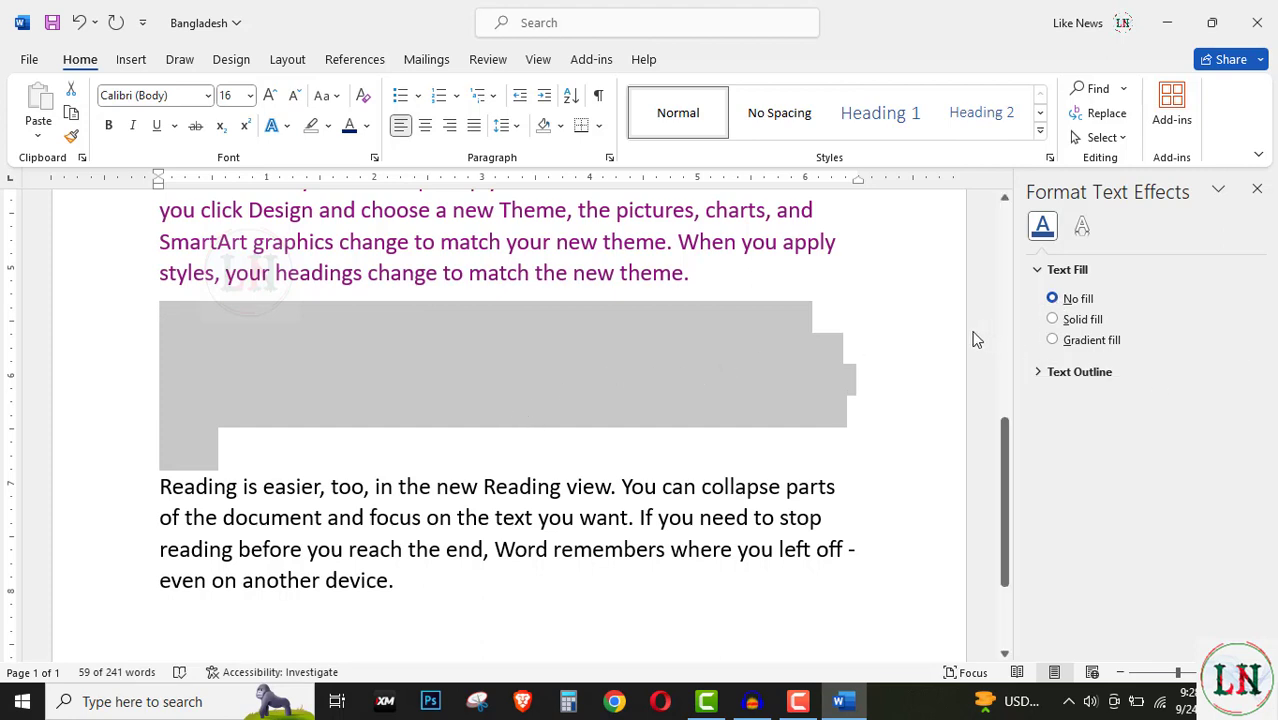
left_click(1053, 320)
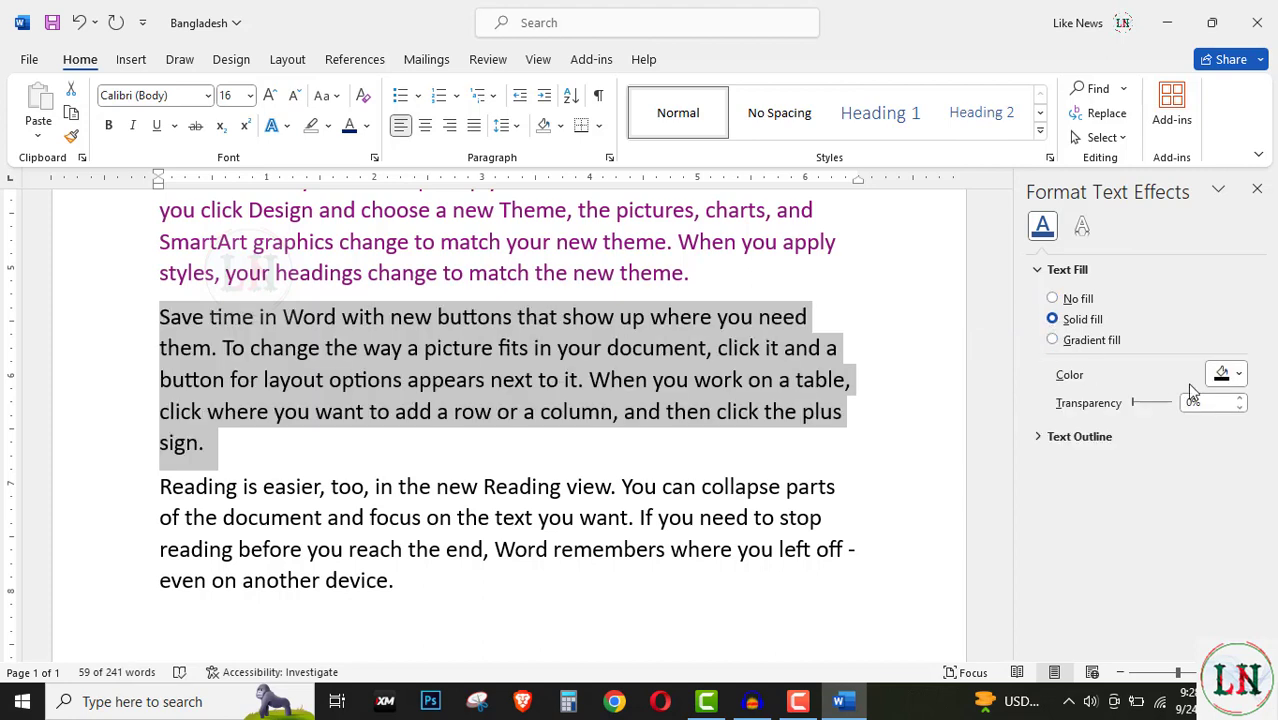
left_click(1236, 374)
left_click(1078, 378)
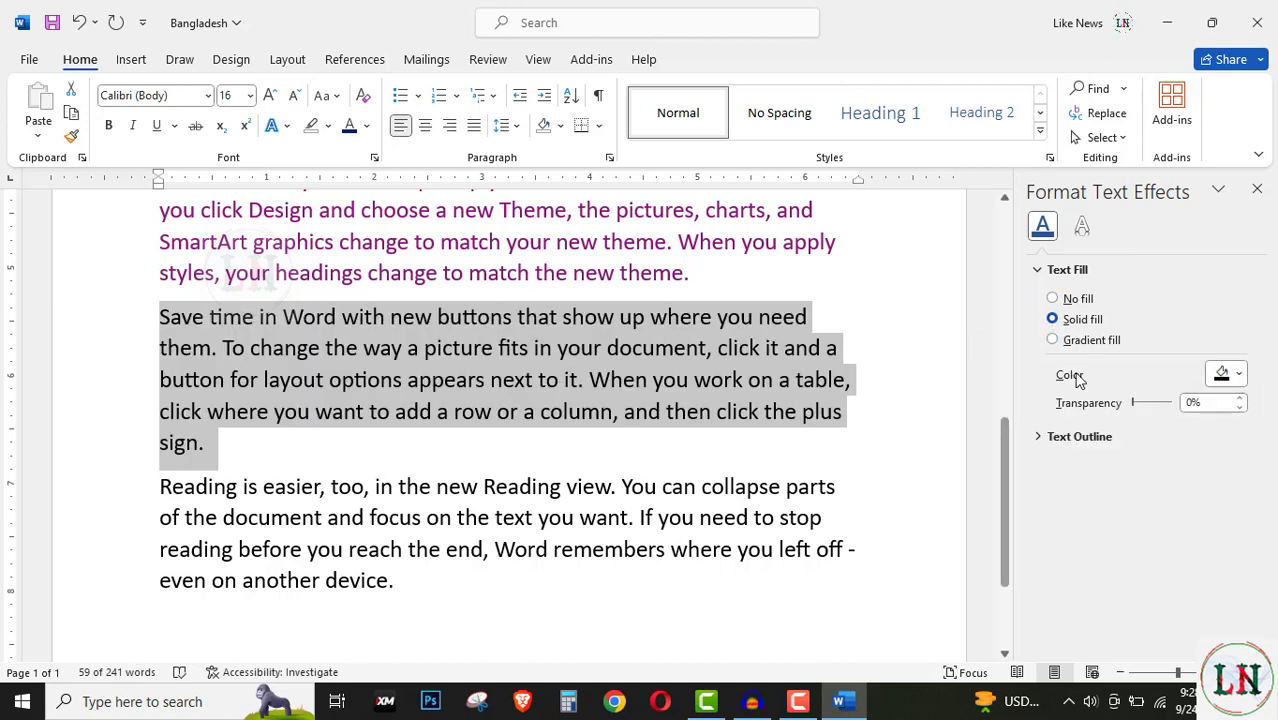
left_click(1239, 376)
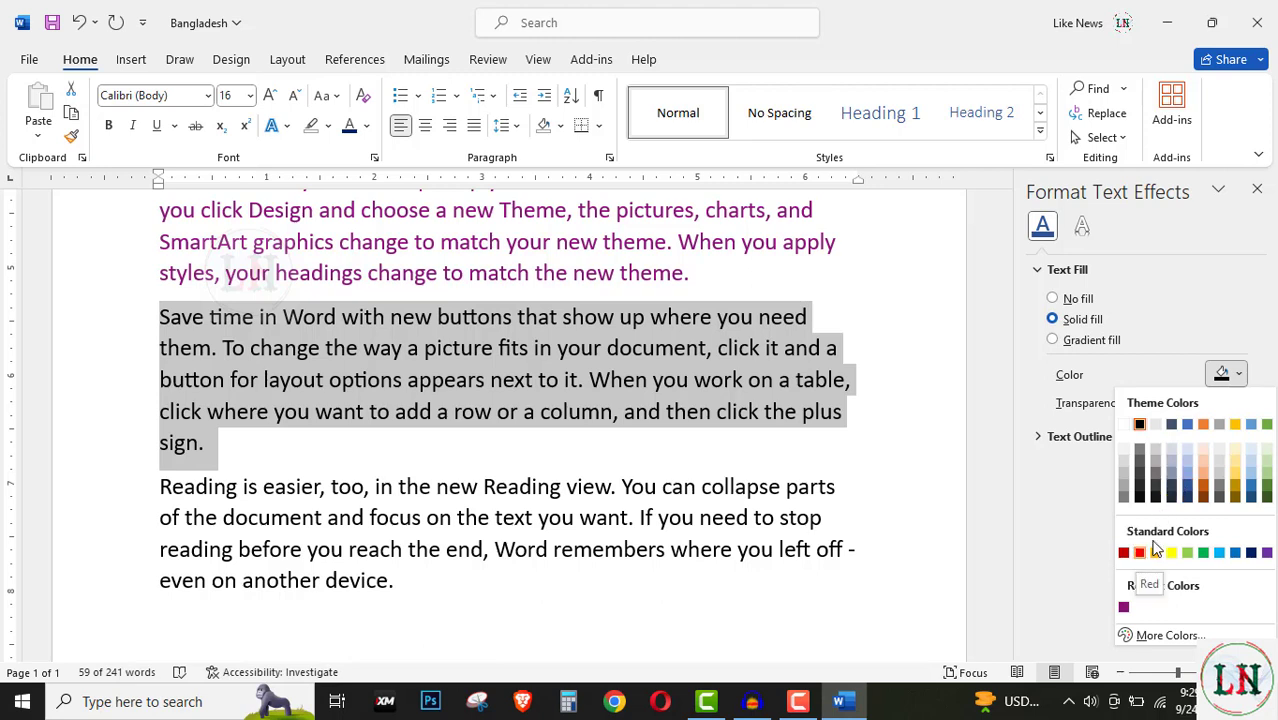
left_click(1187, 478)
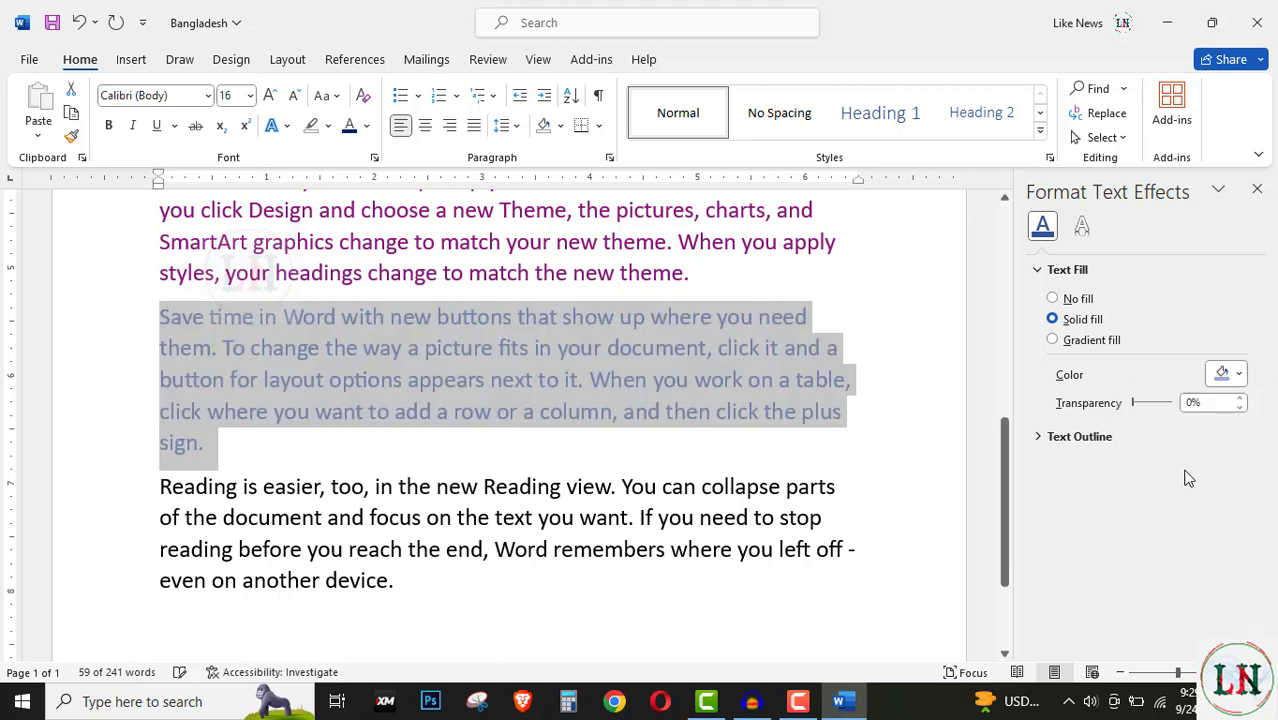
Step: Switch the text fill to a gradient and apply the gold radial preset
left_click(1053, 340)
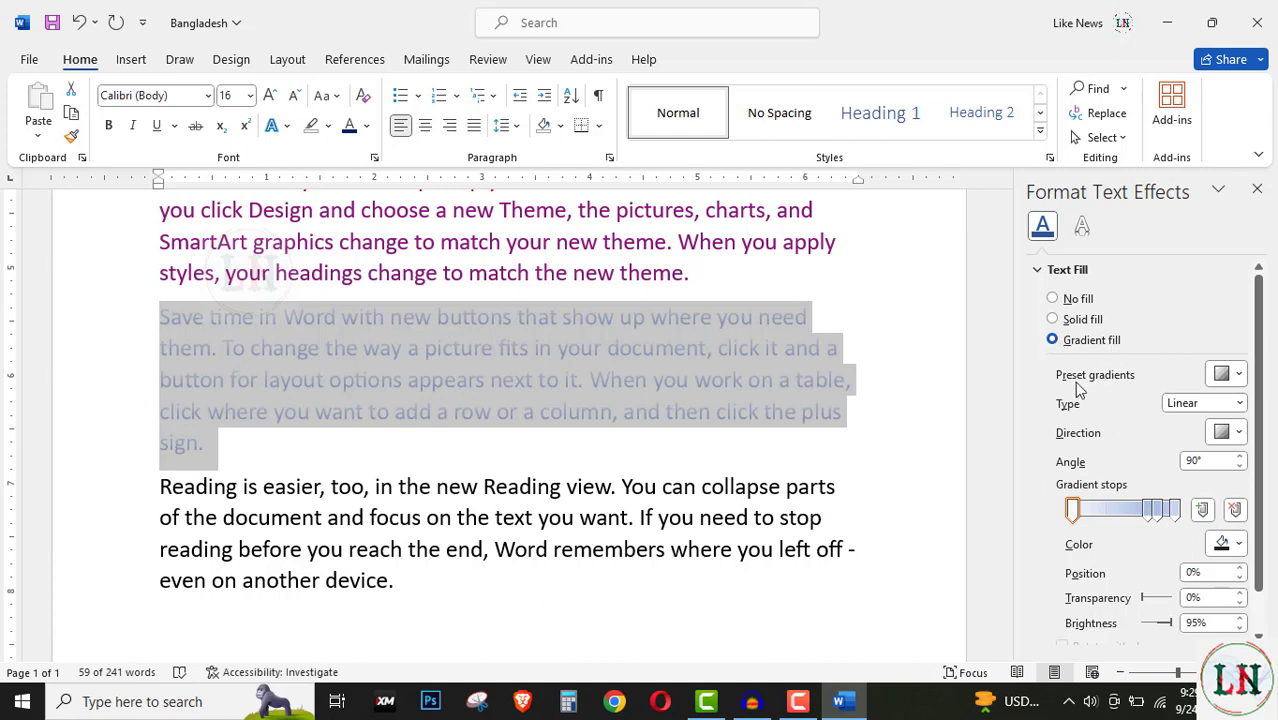
left_click(1240, 377)
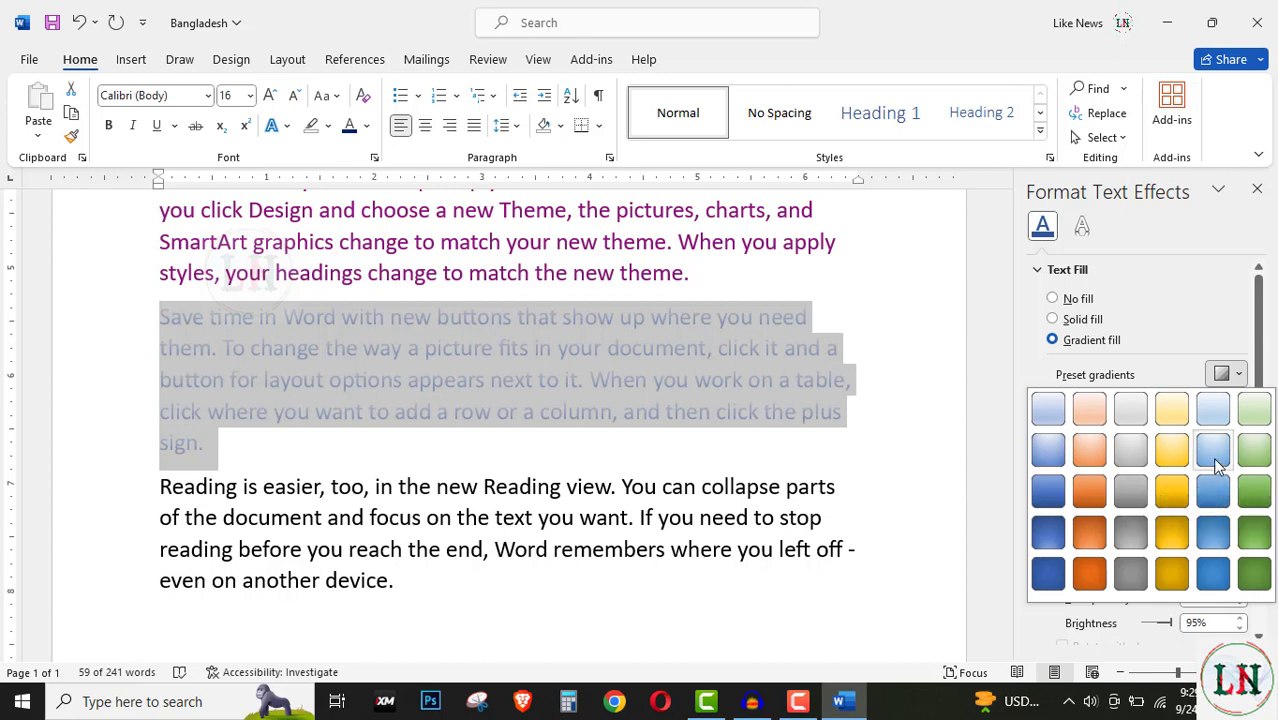
left_click(1212, 452)
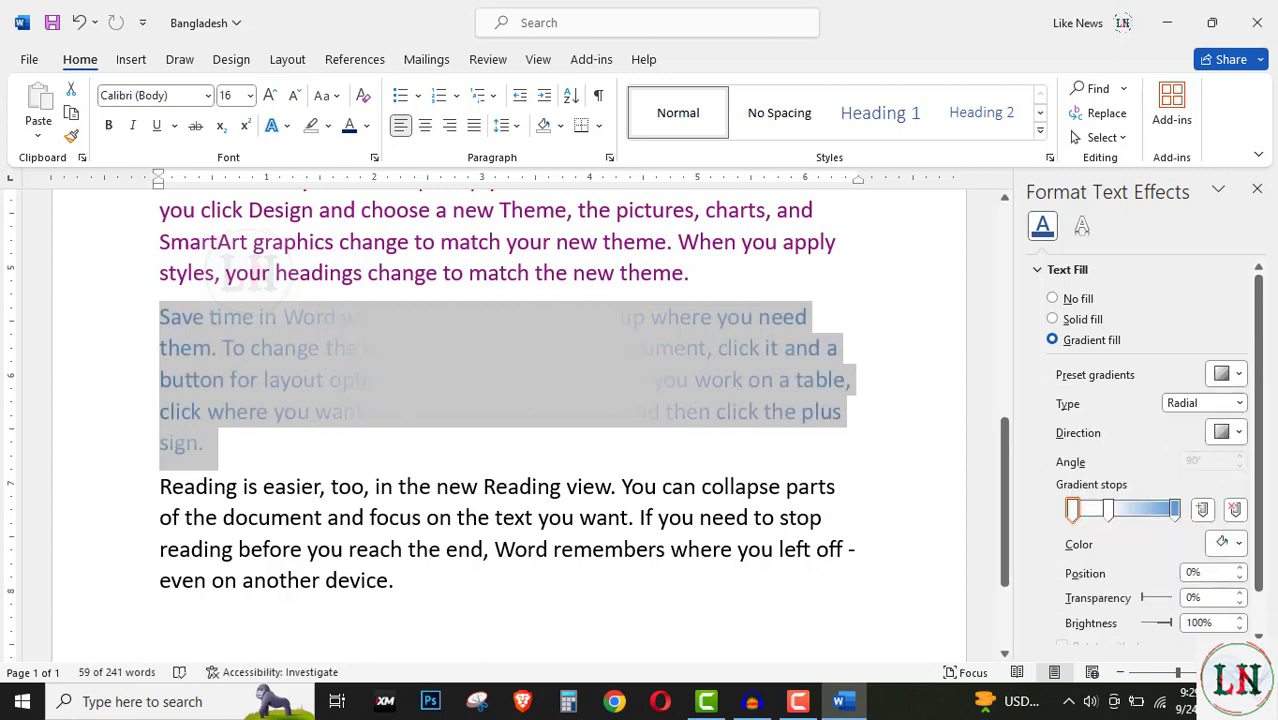
left_click(1238, 374)
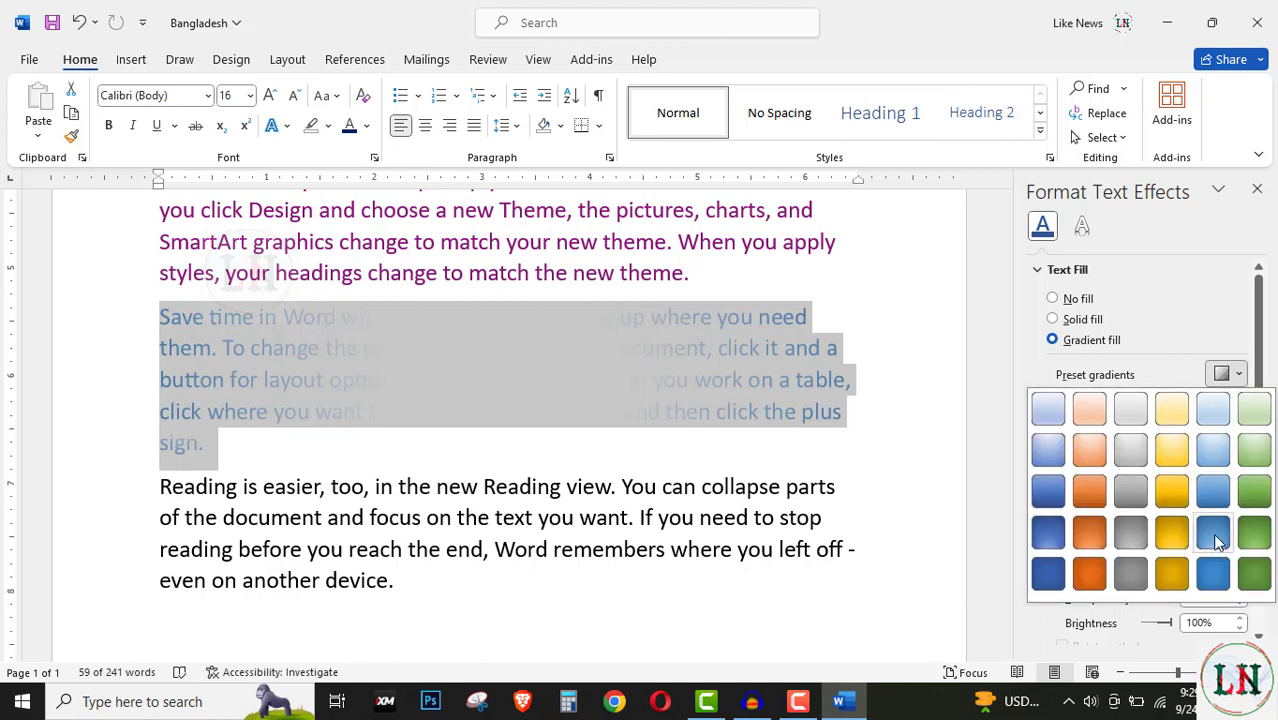
left_click(1162, 539)
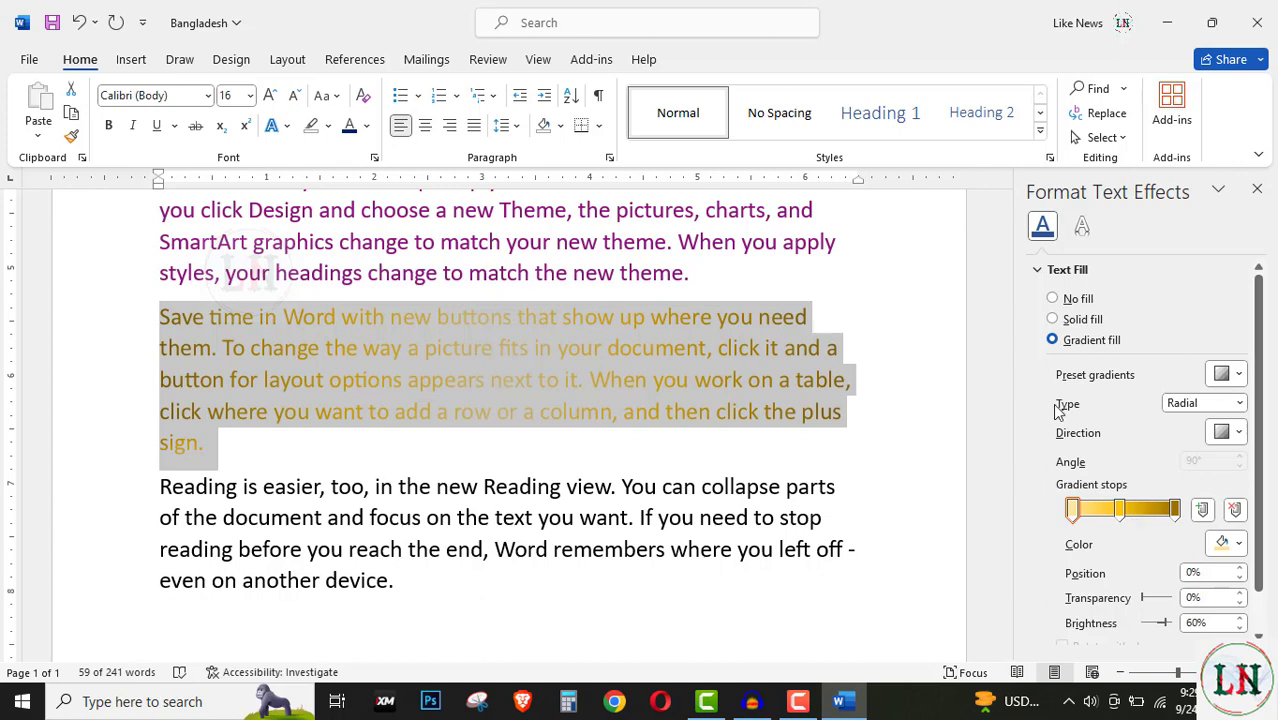
left_click(1237, 403)
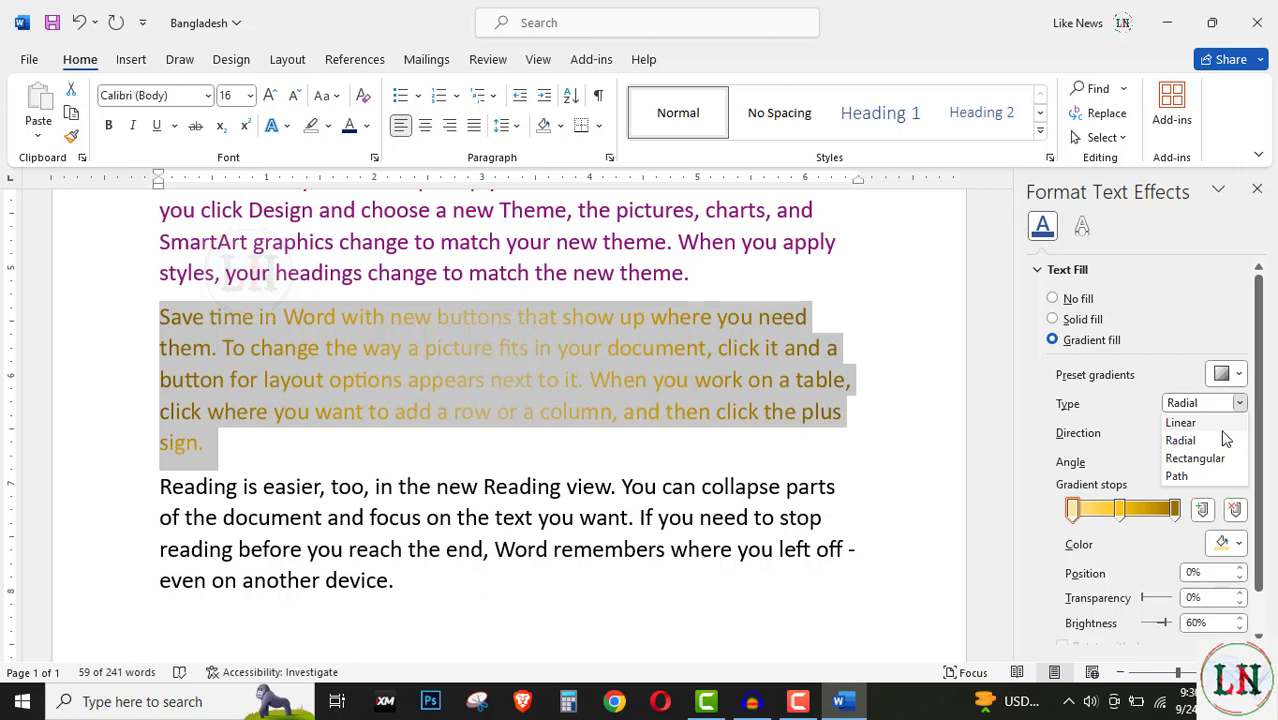
Step: Try the Linear and Rectangular gradient types, then settle on Path
left_click(1195, 423)
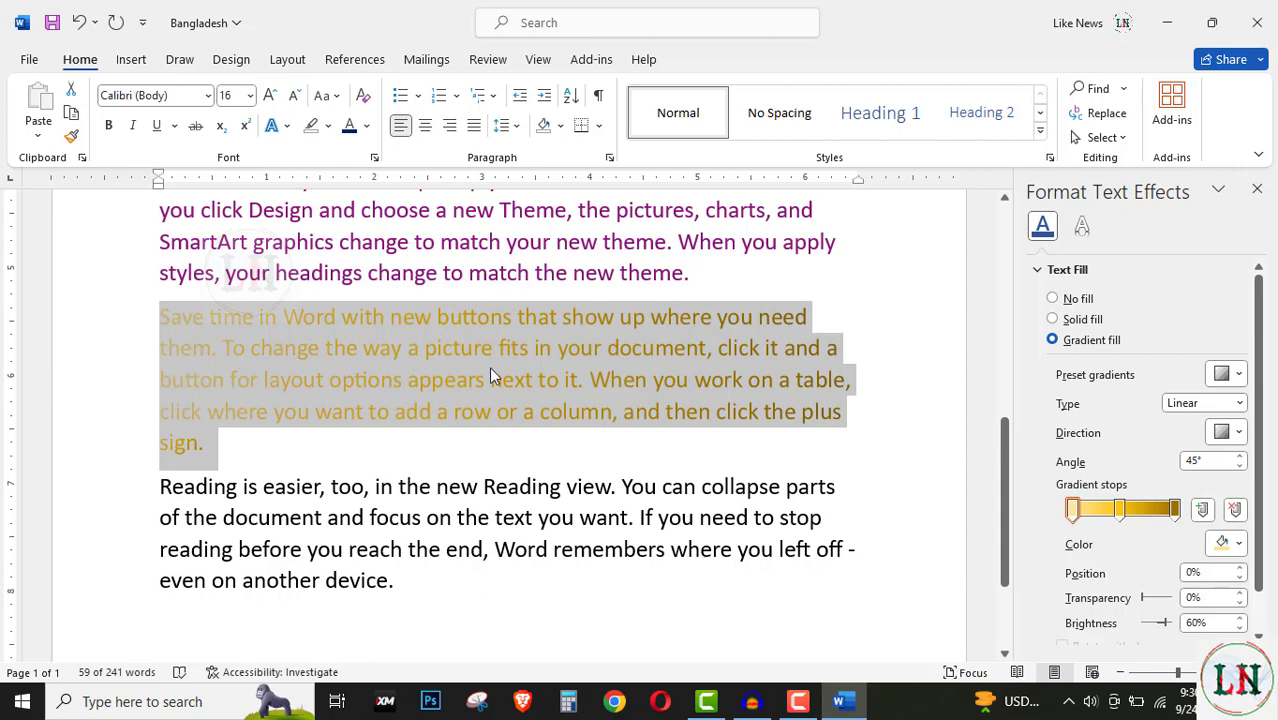
left_click(1238, 403)
left_click(1208, 461)
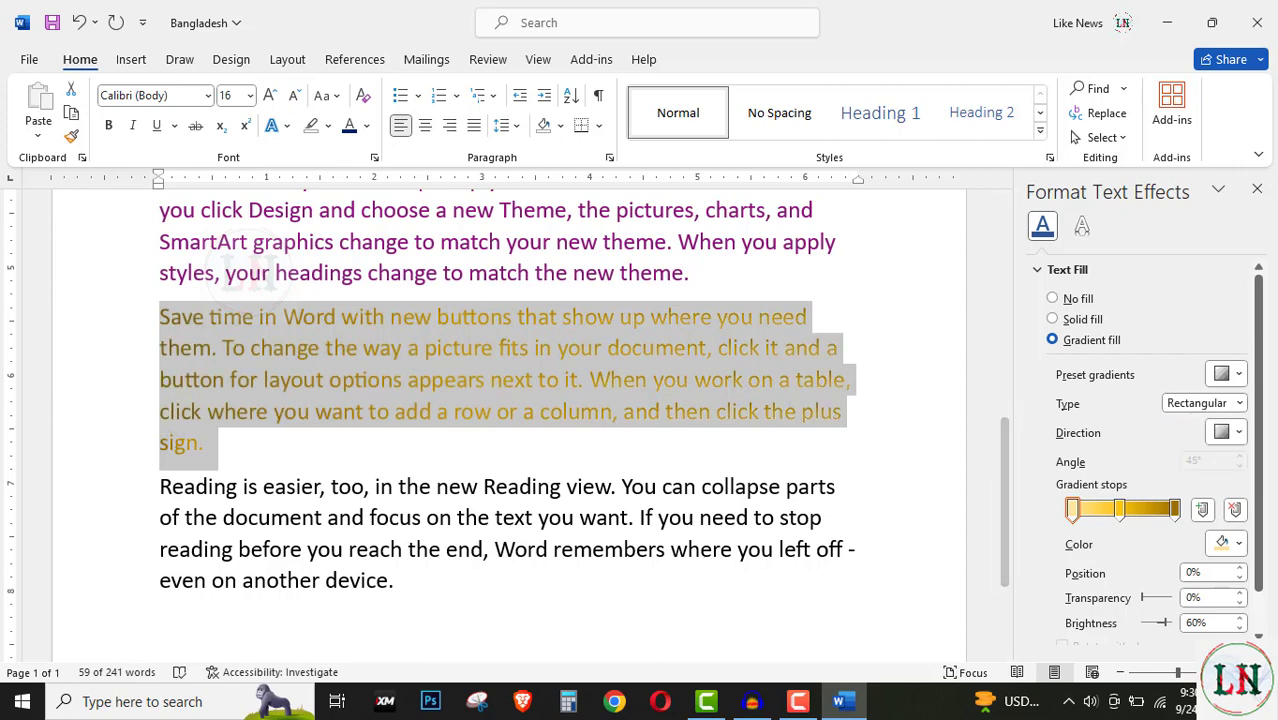
left_click(1238, 403)
left_click(1180, 476)
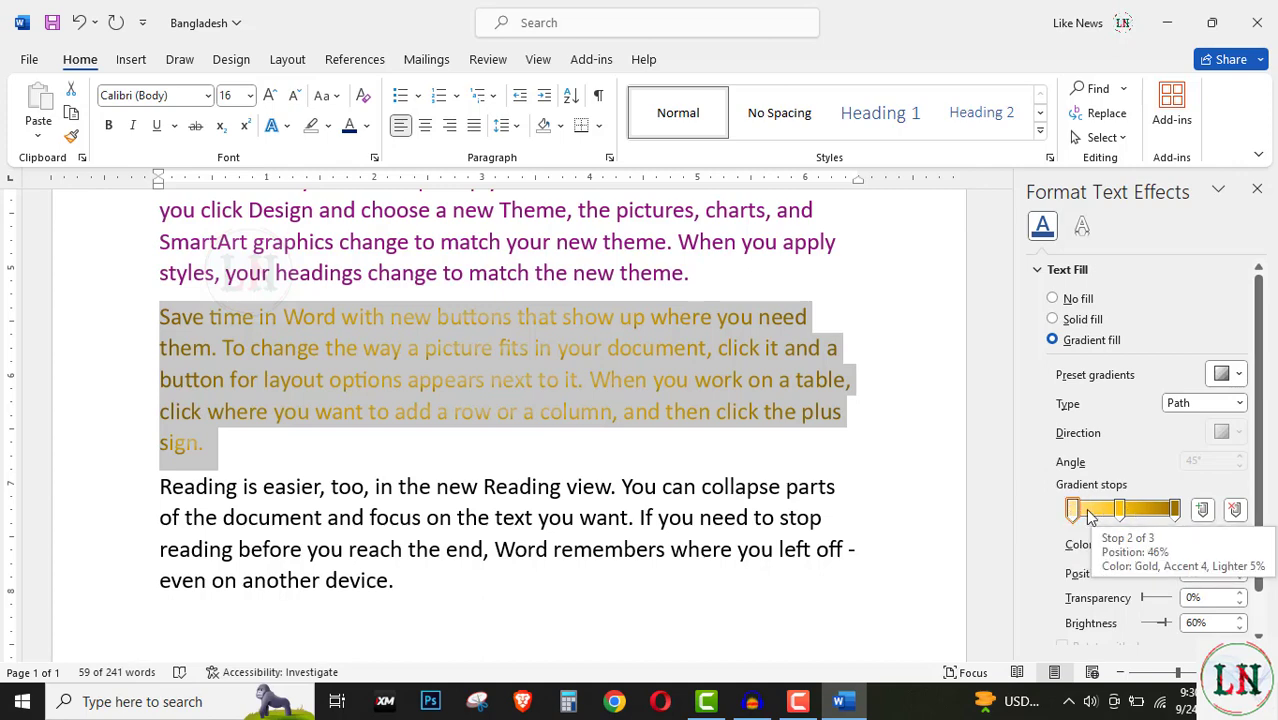
Step: Shift the gold gradient stops: move the first one right and the middle one to about 55%
mouse_move(1075, 517)
left_mouse_down()
mouse_move(1090, 519)
mouse_move(1077, 522)
left_mouse_up()
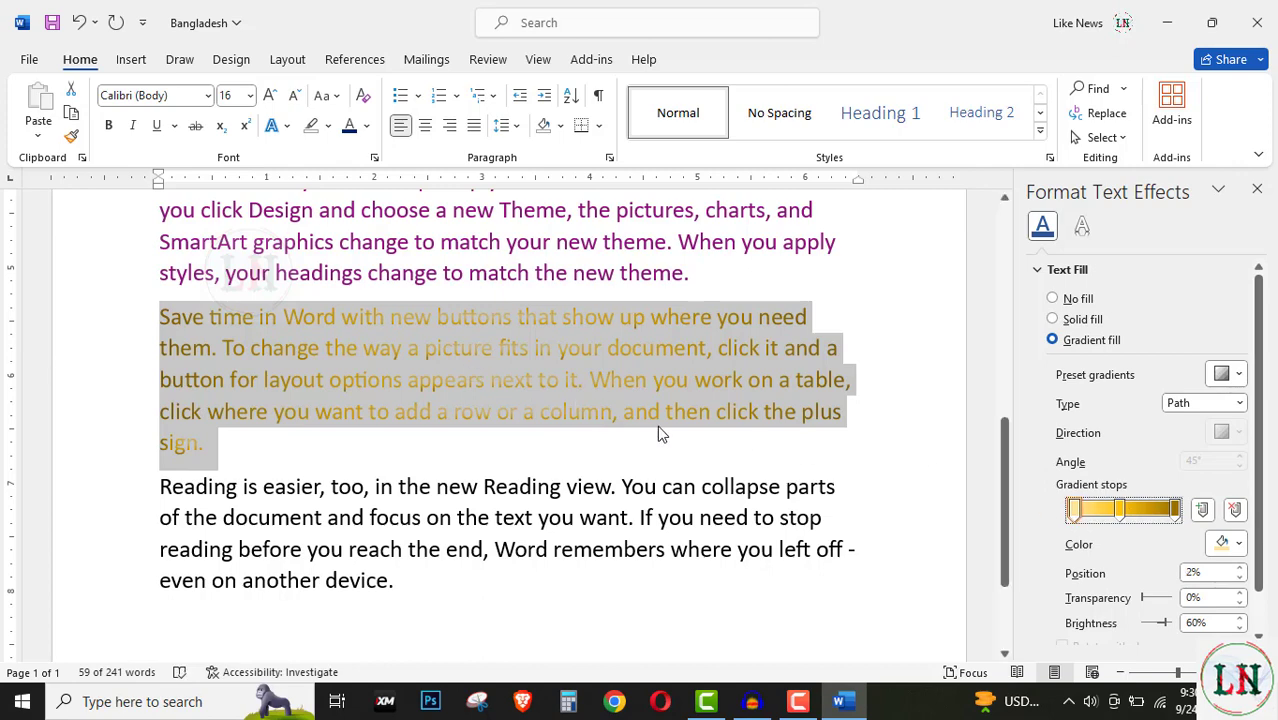
left_click(1119, 511)
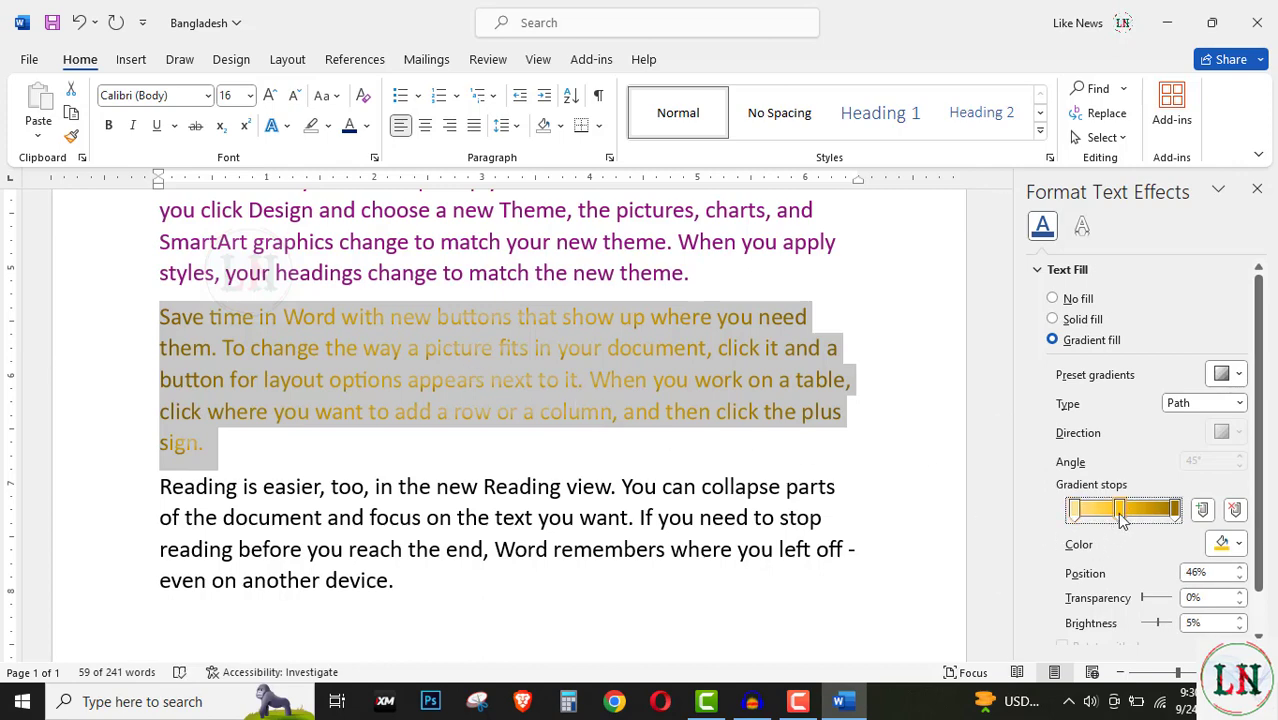
left_click_drag(1121, 516, 1161, 530)
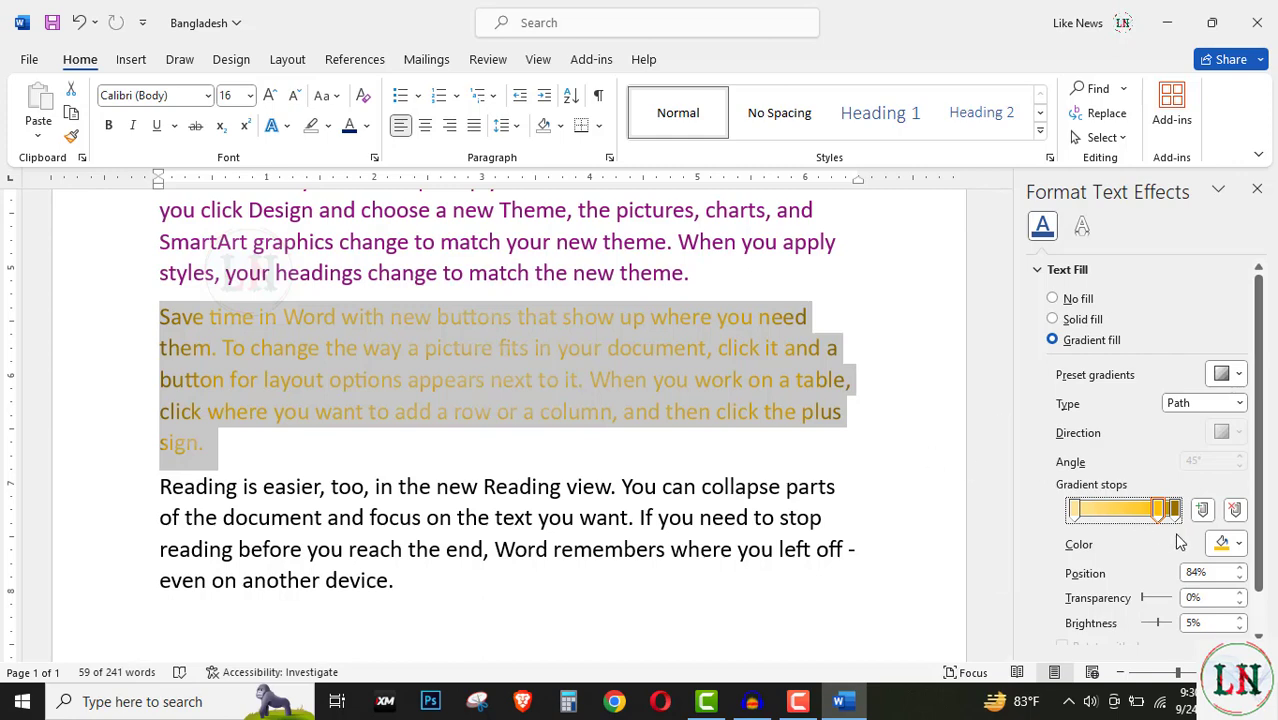
left_click_drag(1157, 521, 1130, 520)
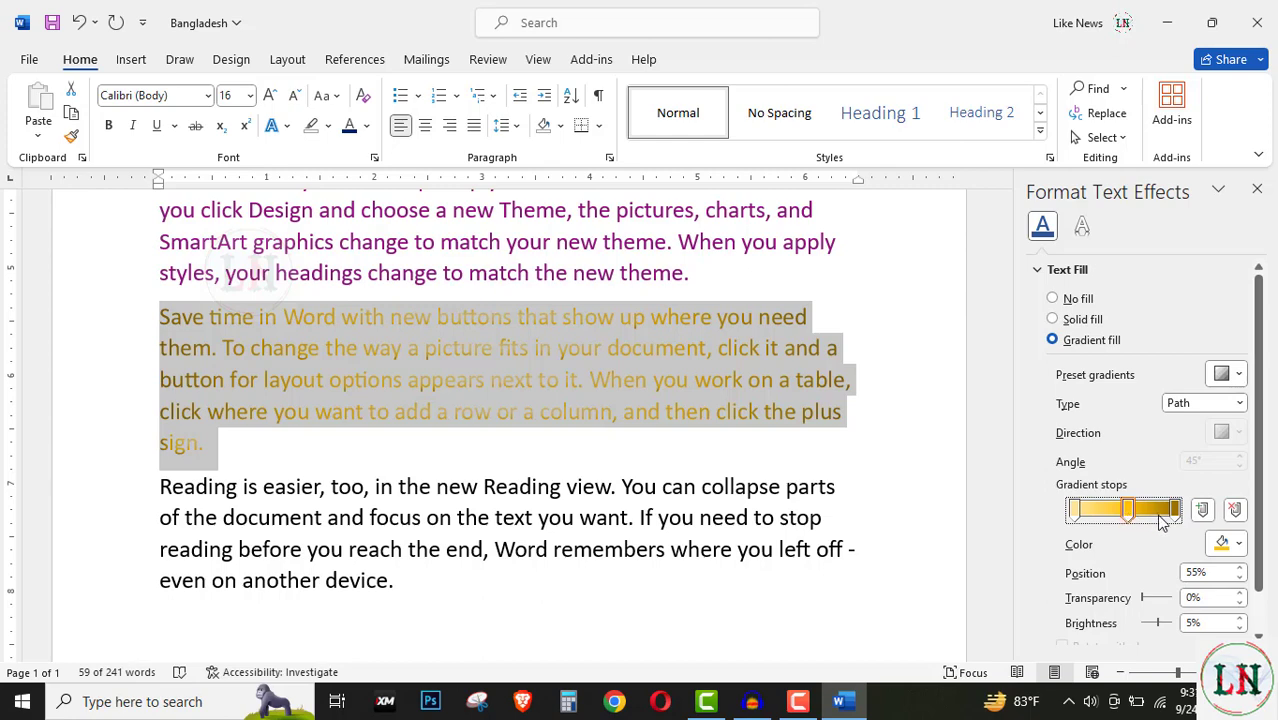
Step: Color the middle gradient stop red and move it to 52%
left_click(1240, 548)
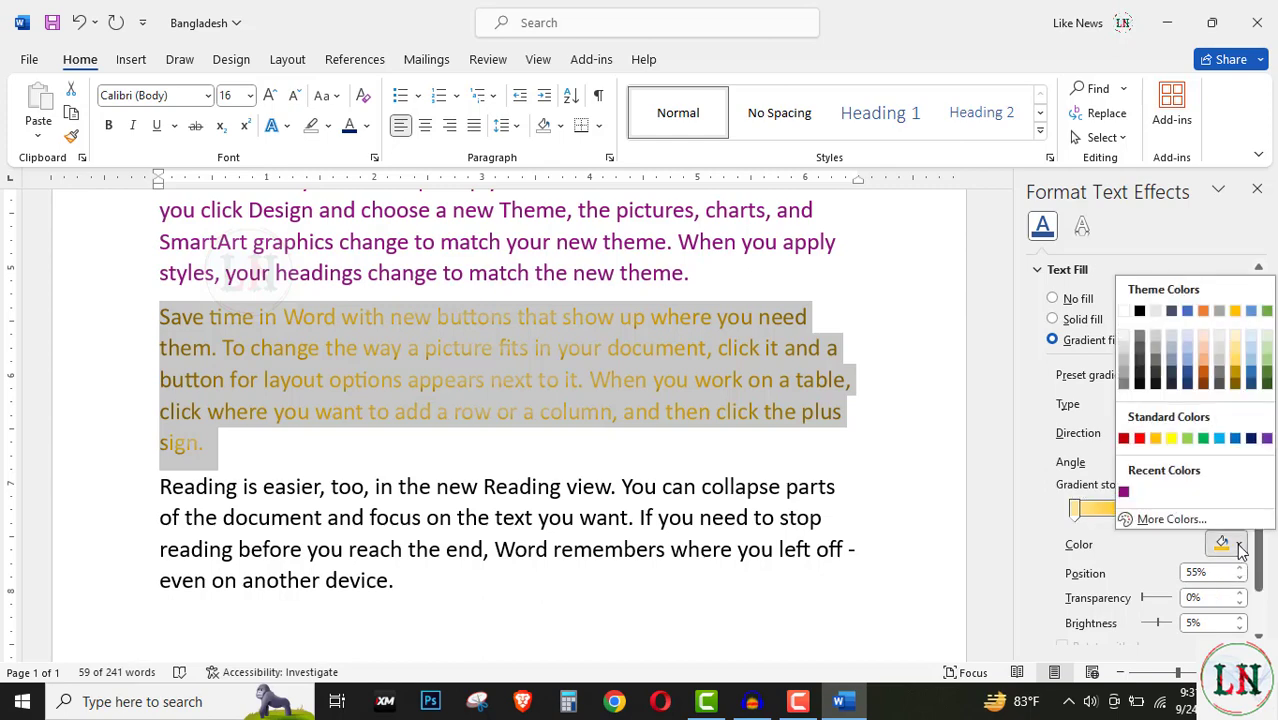
left_click(1142, 440)
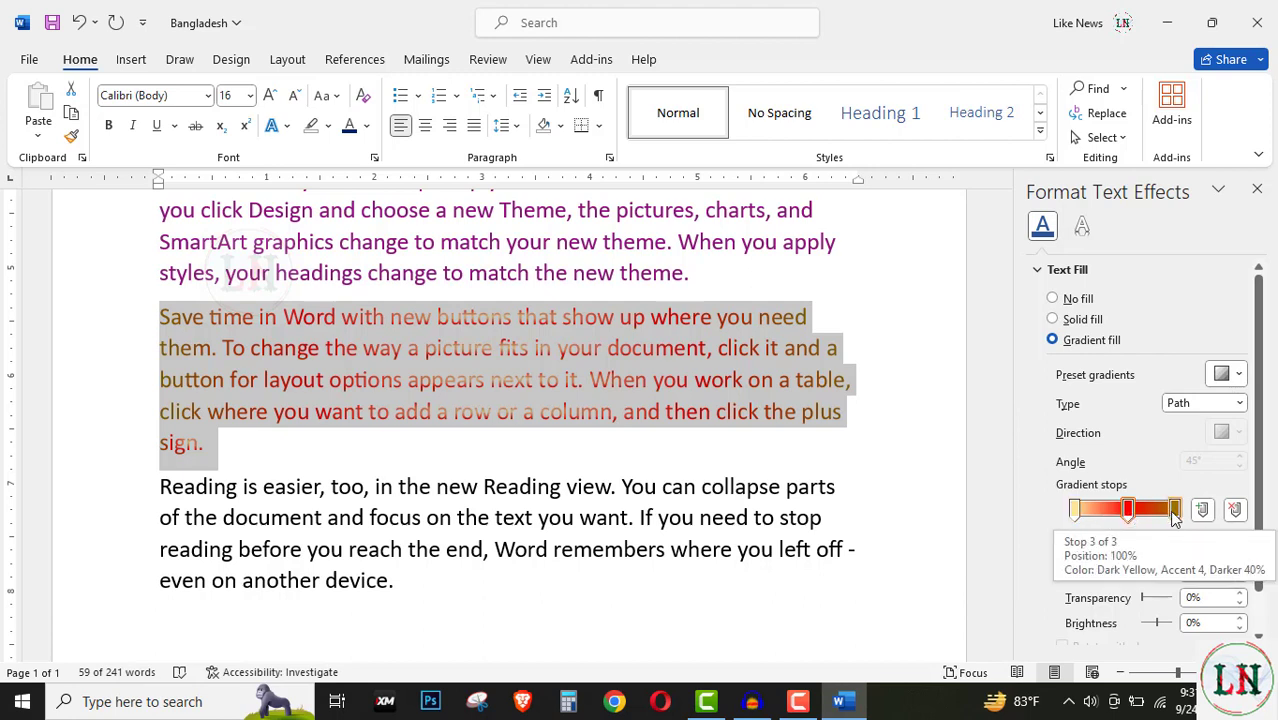
left_click_drag(1129, 513, 1112, 519)
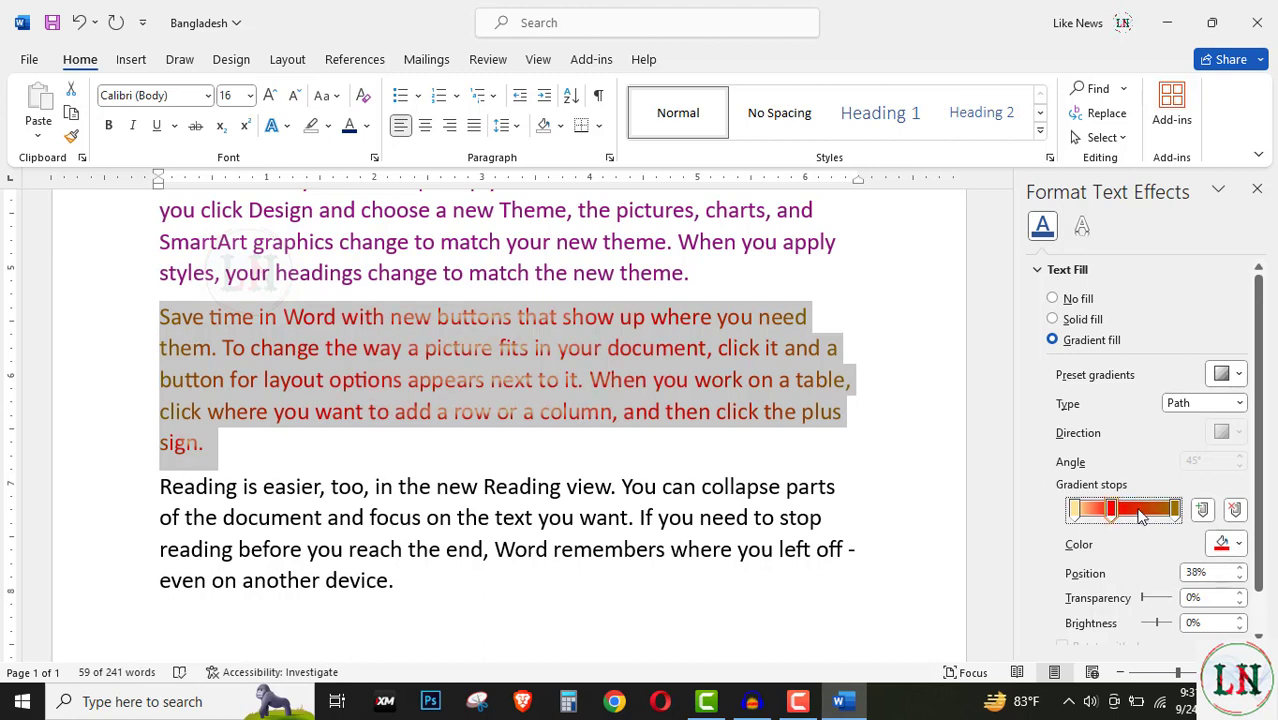
Step: Add a new light blue gradient stop at 63%
left_click(1138, 512)
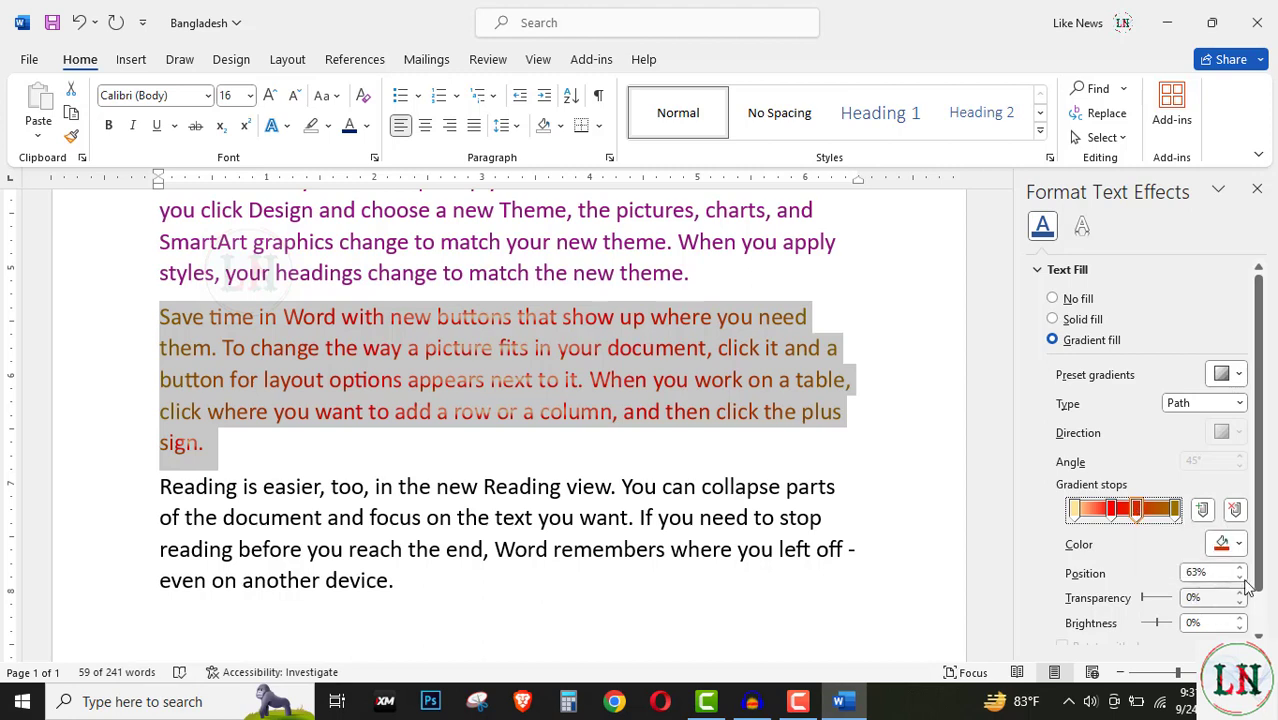
left_click(1238, 545)
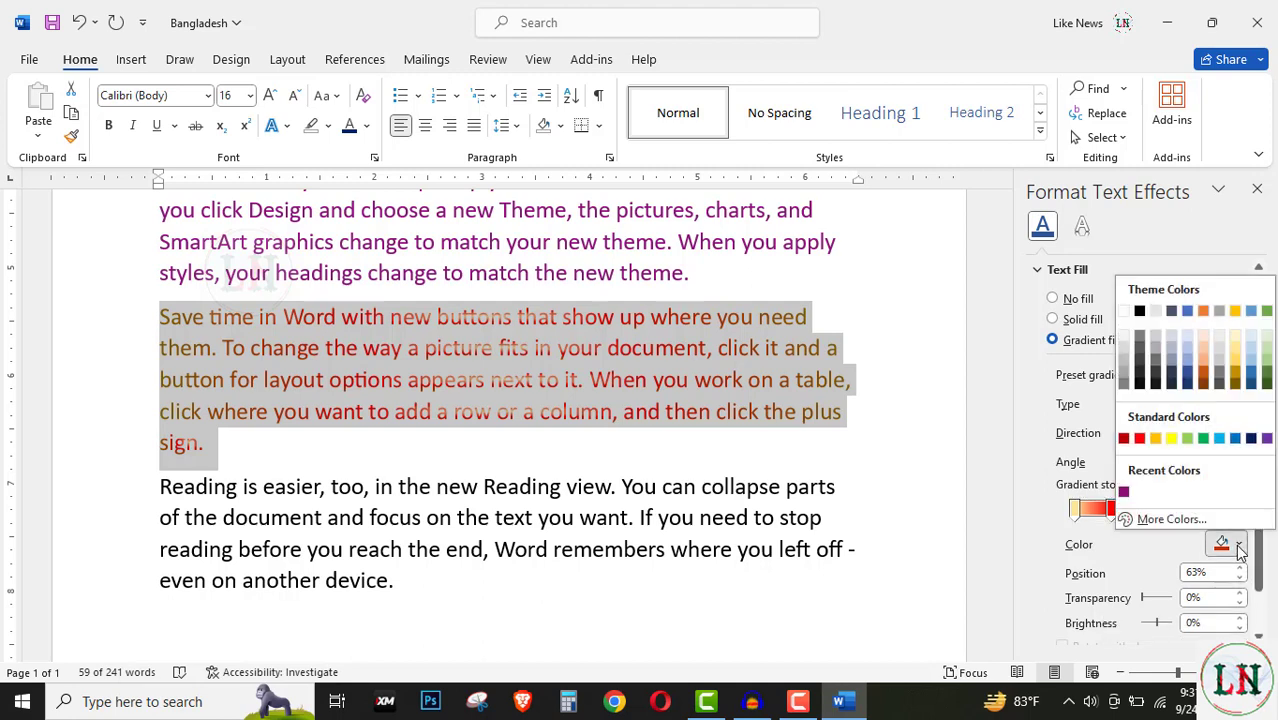
left_click(1220, 439)
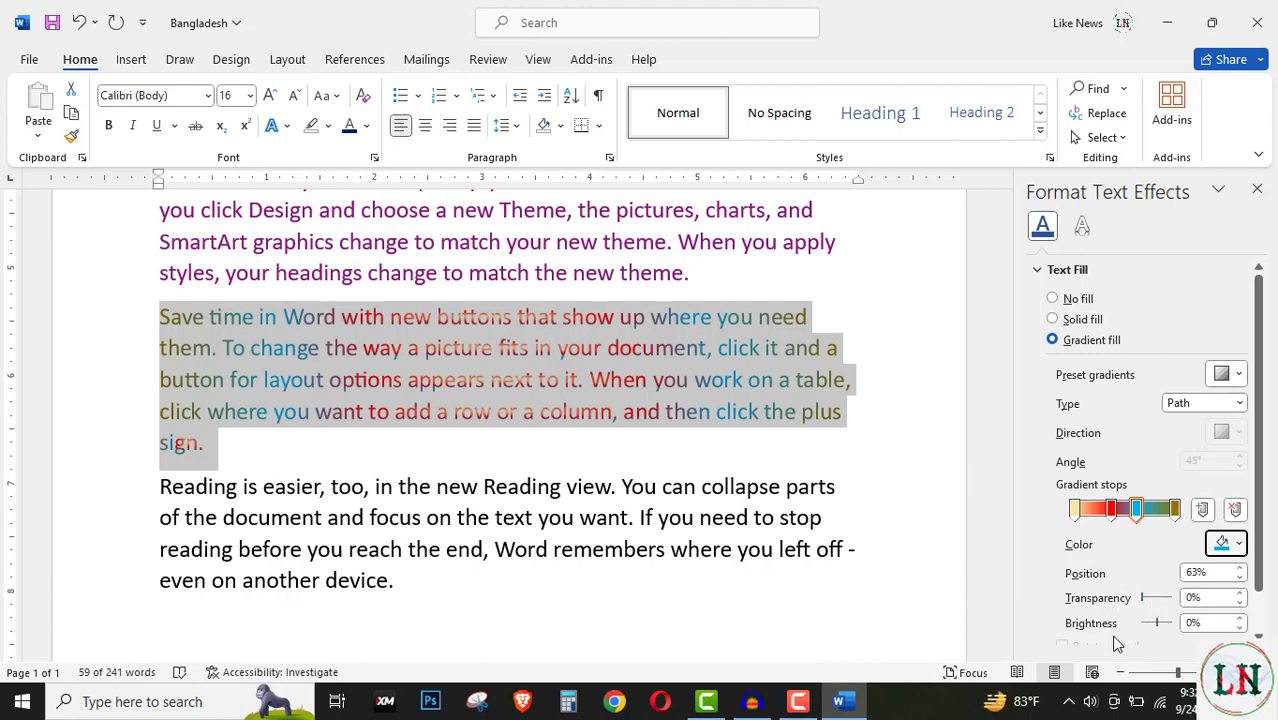
Step: Give the text outline a grey preset gradient line after briefly trying solid and no line
scroll(1130, 630, "down", 1)
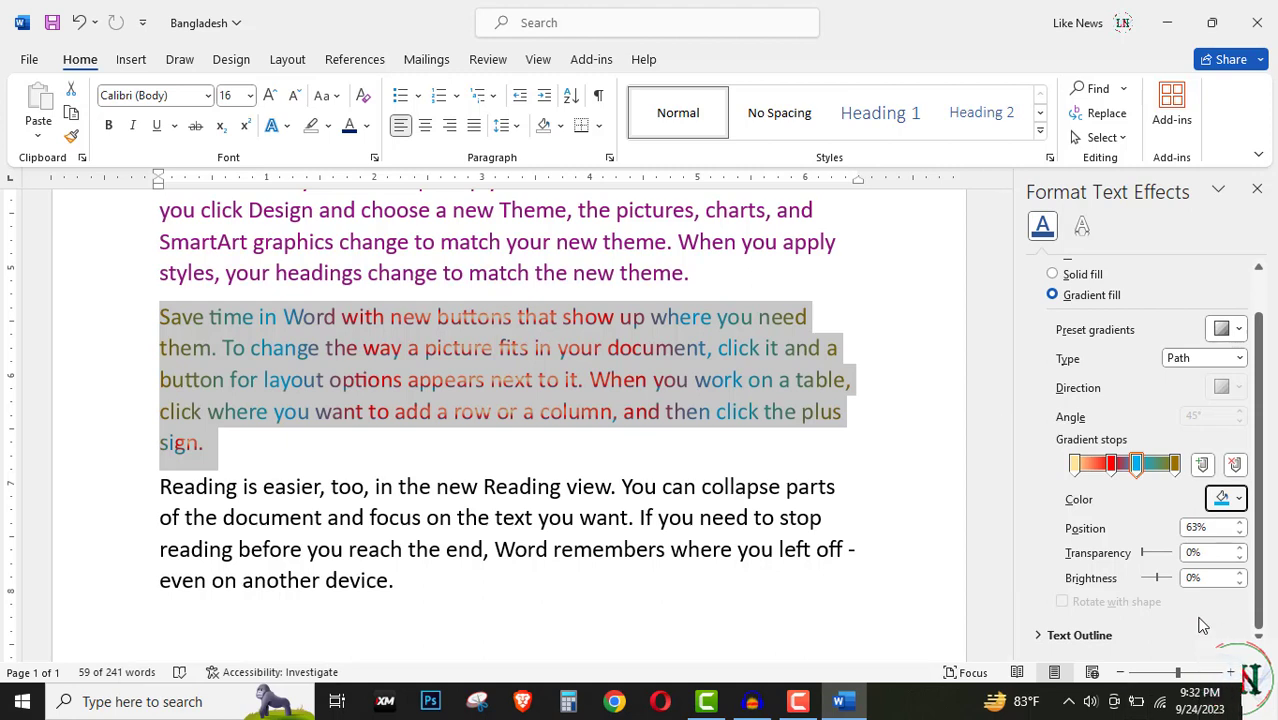
left_click(1038, 637)
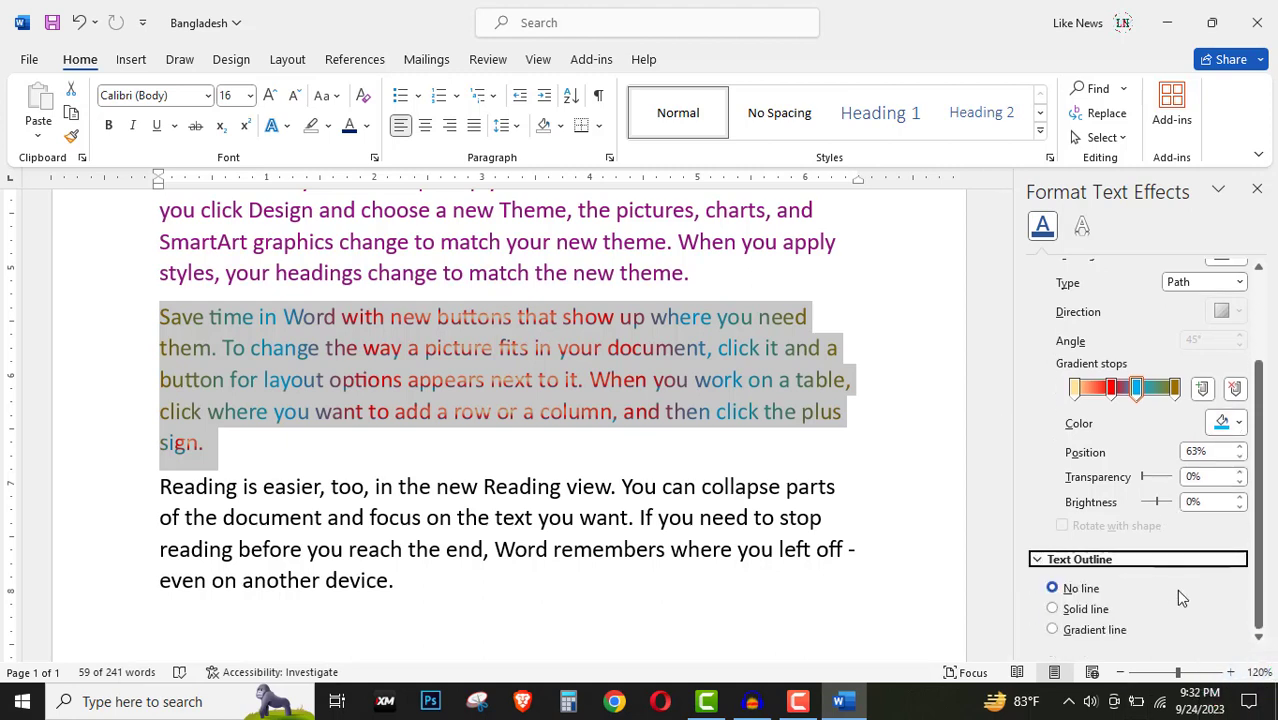
left_click(1054, 609)
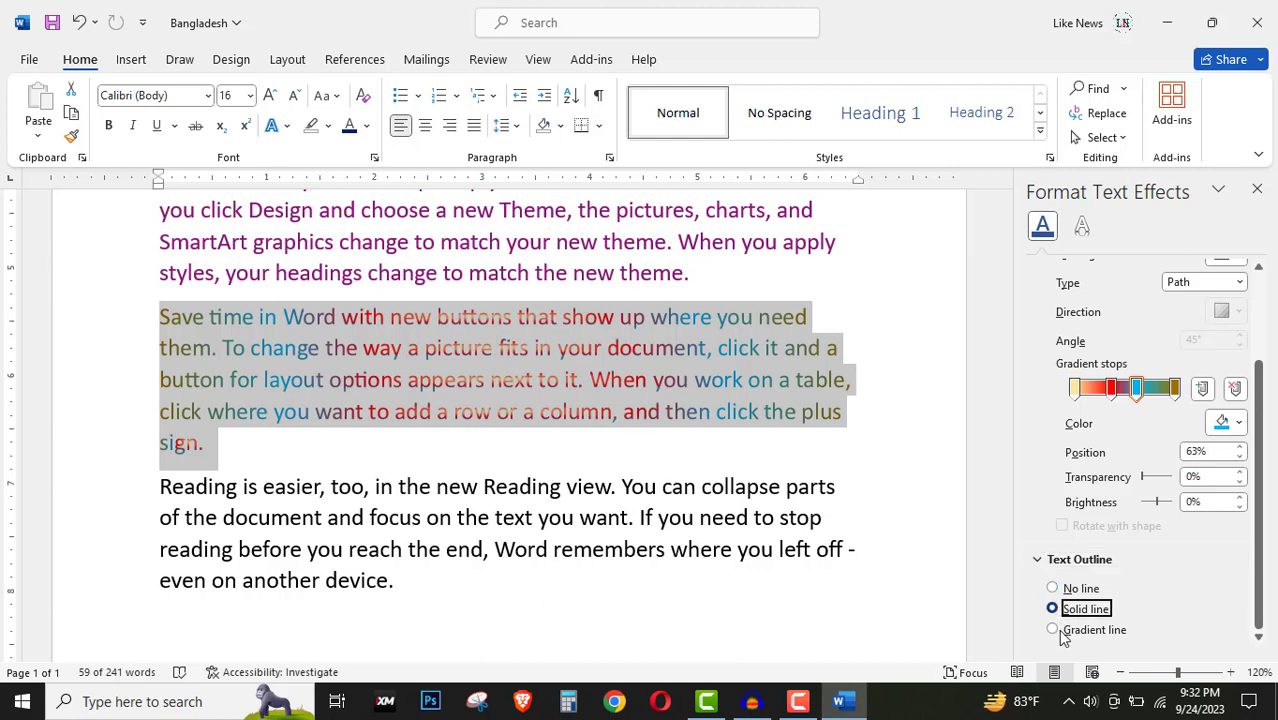
left_click(1054, 630)
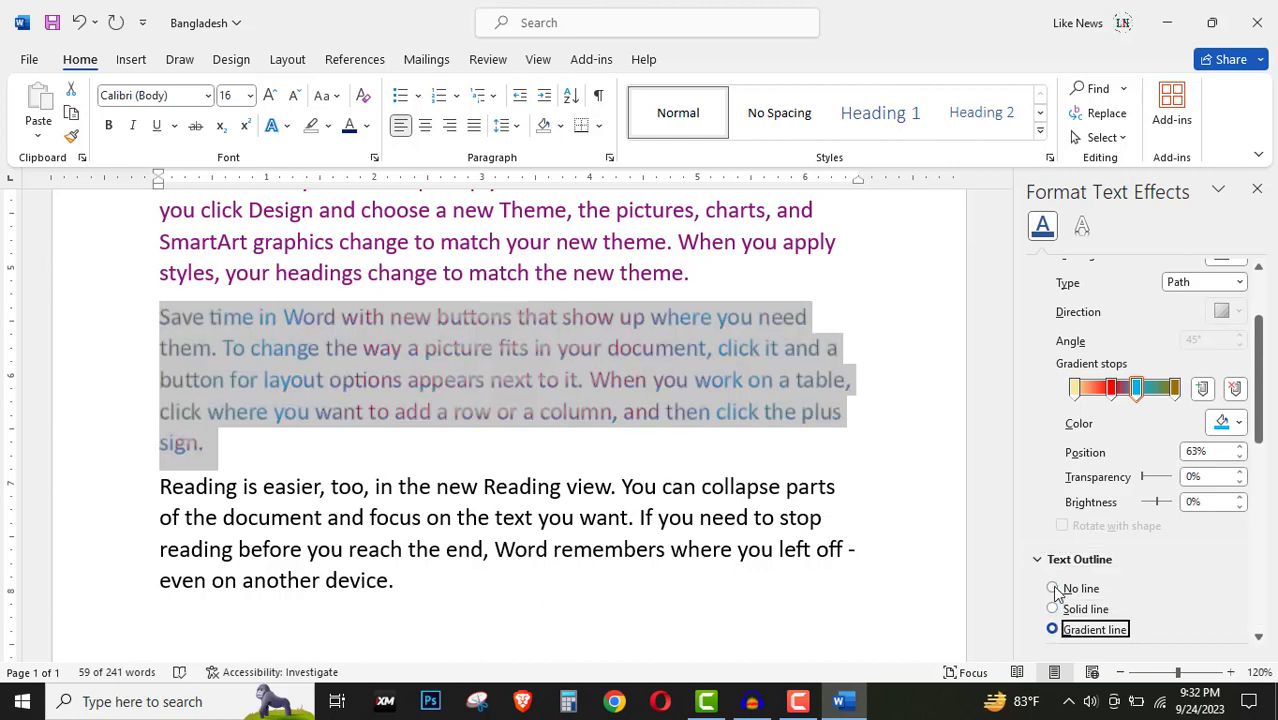
left_click(1053, 589)
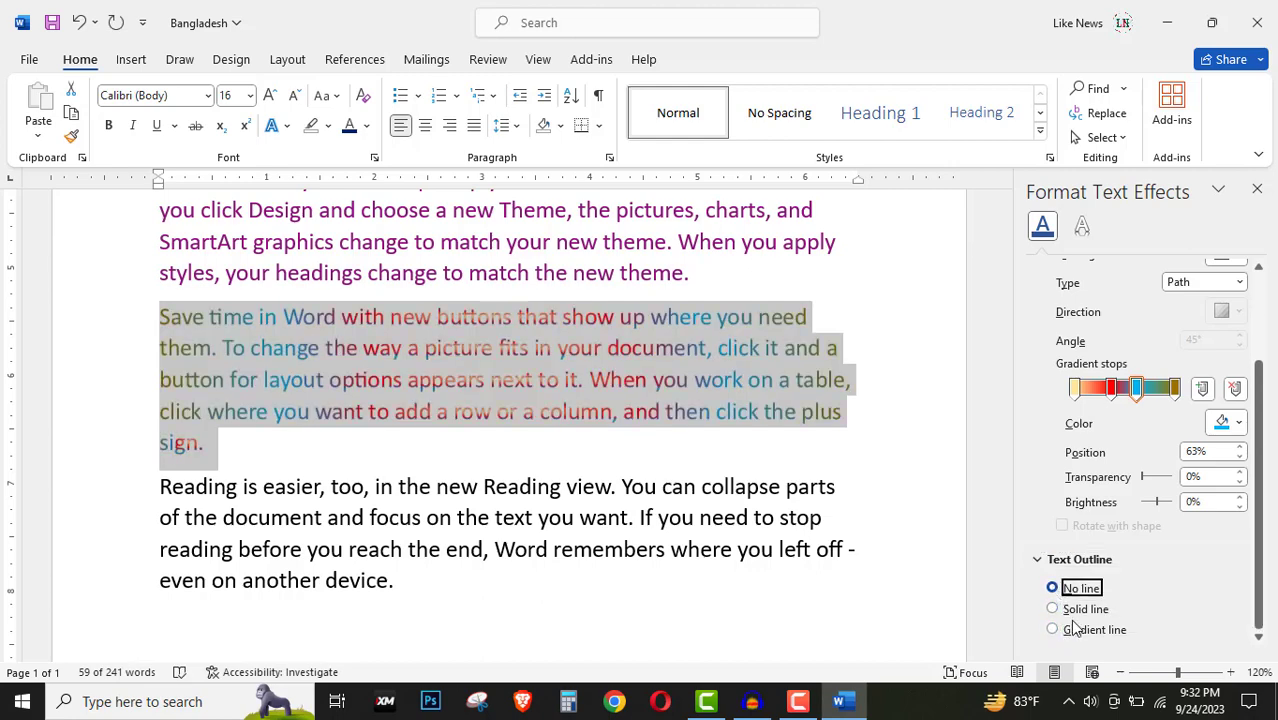
left_click(1054, 630)
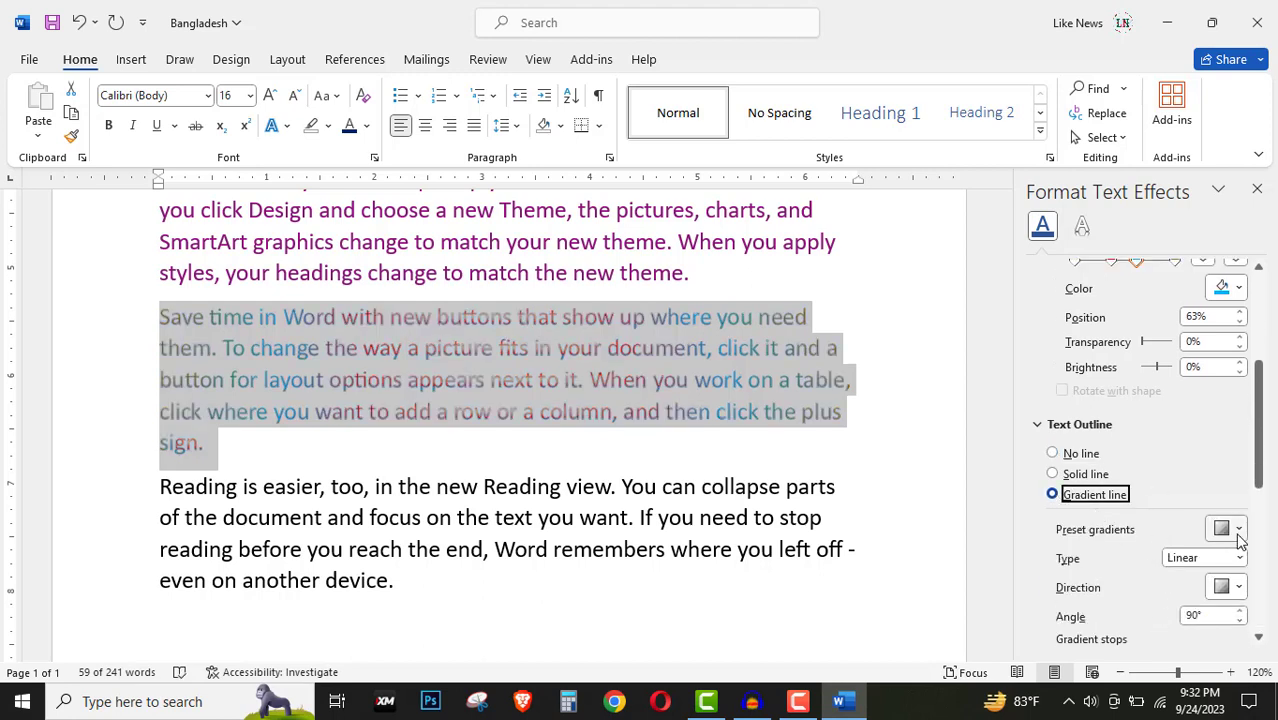
left_click(1232, 530)
left_click(1134, 404)
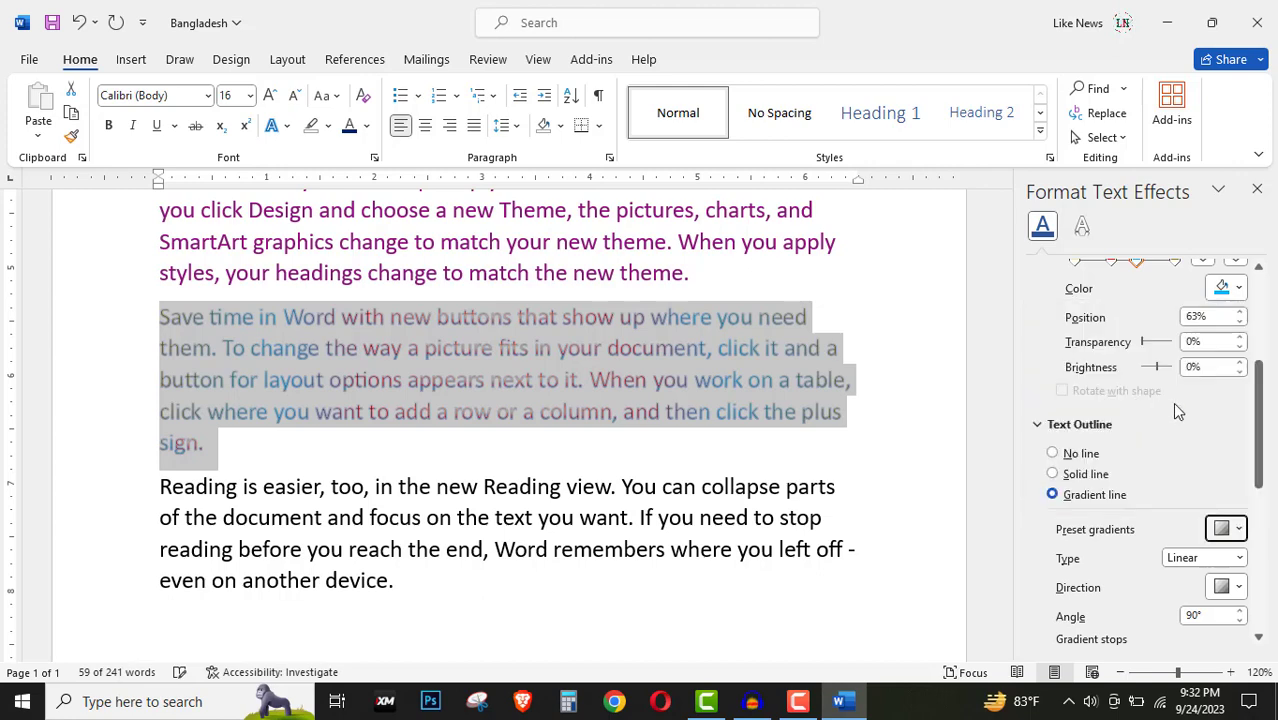